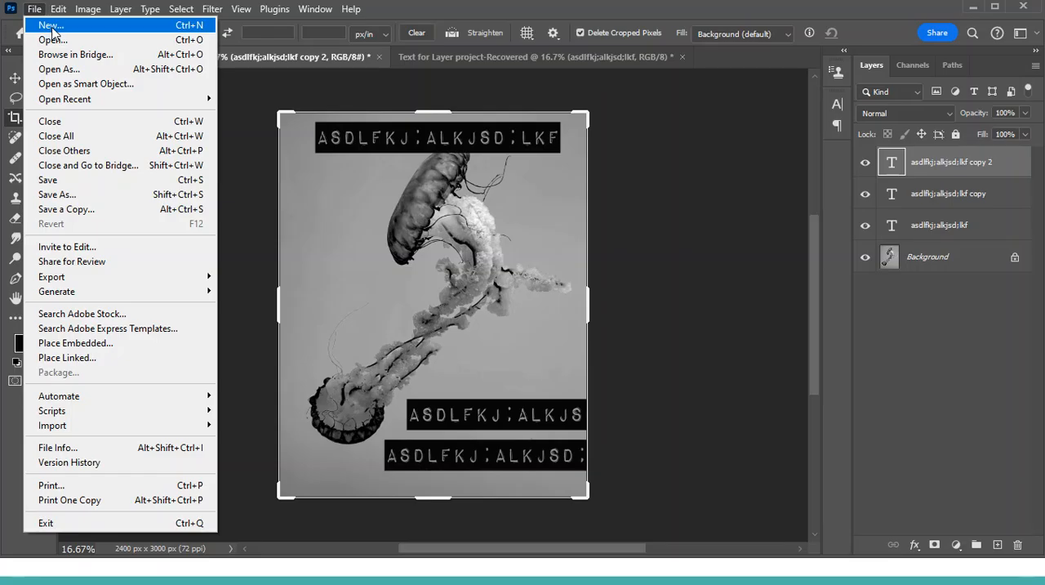
# - Start a new document and name it "Text Demo"
pyautogui.click(54, 31)
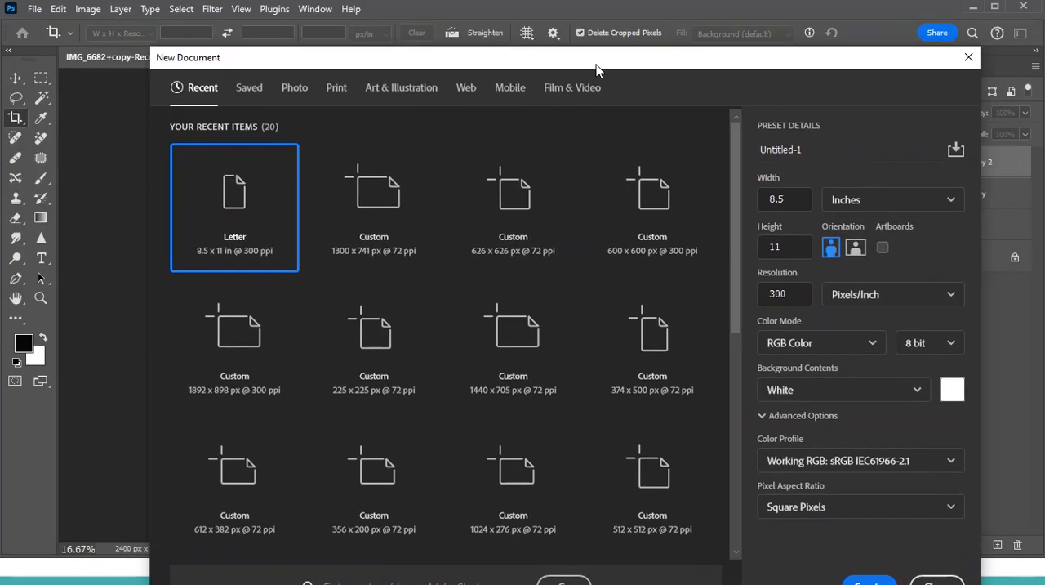
pyautogui.click(771, 199)
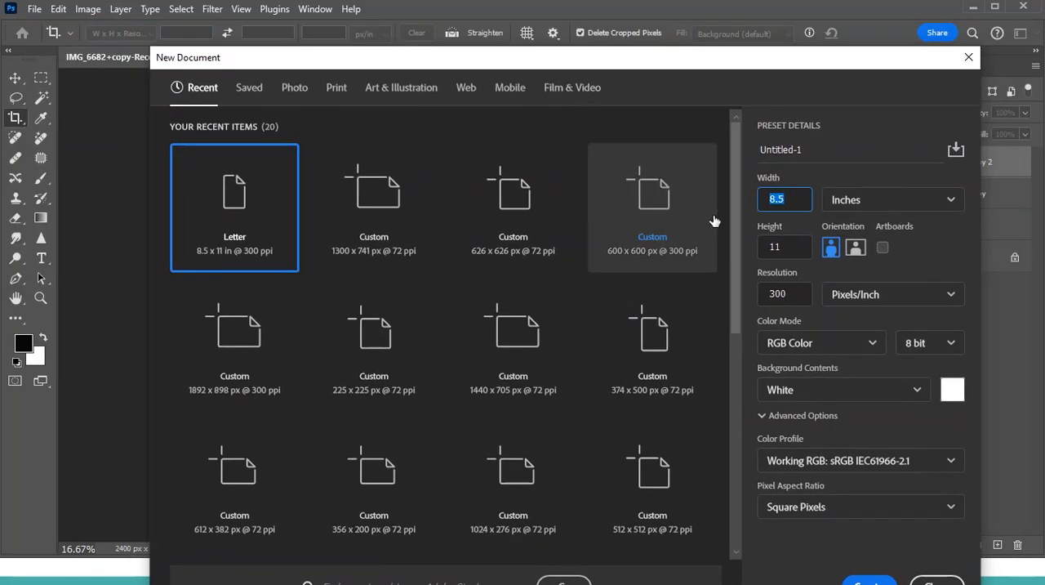
pyautogui.click(825, 151)
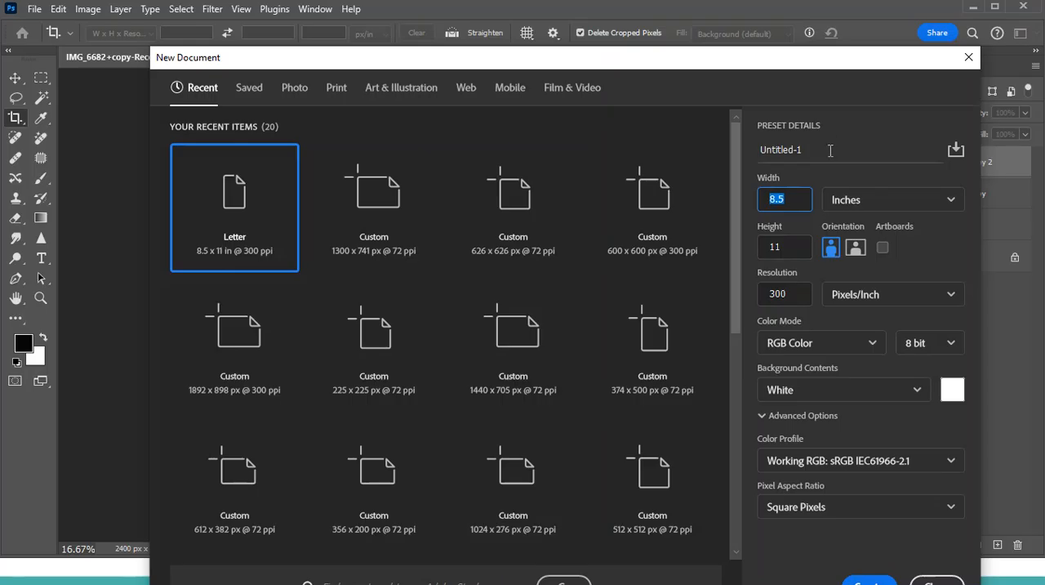
pyautogui.write('Text Demo')
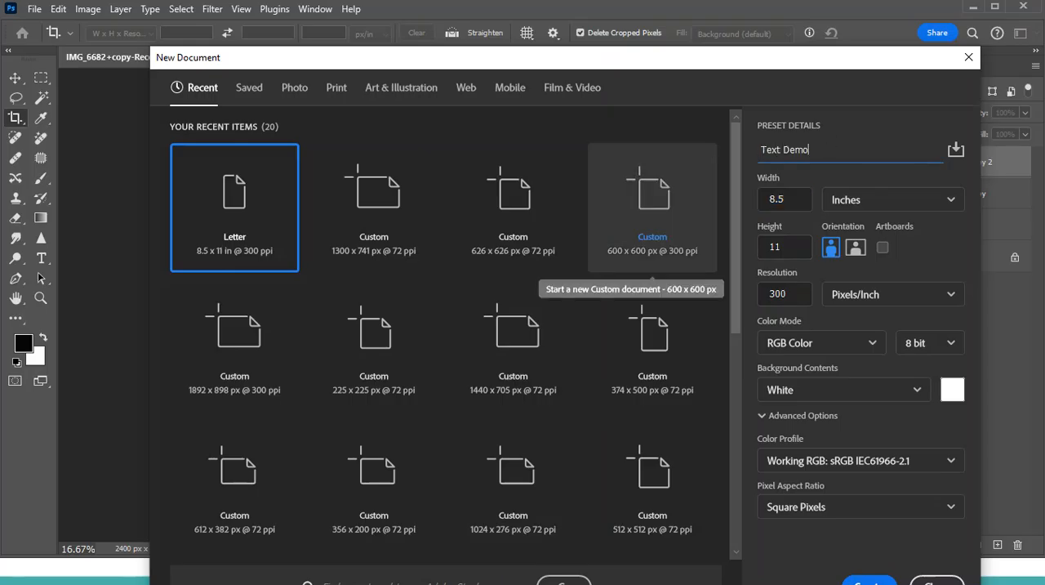
# - Set the new document's width to 8 inches and its height to 10 inches
pyautogui.click(795, 200)
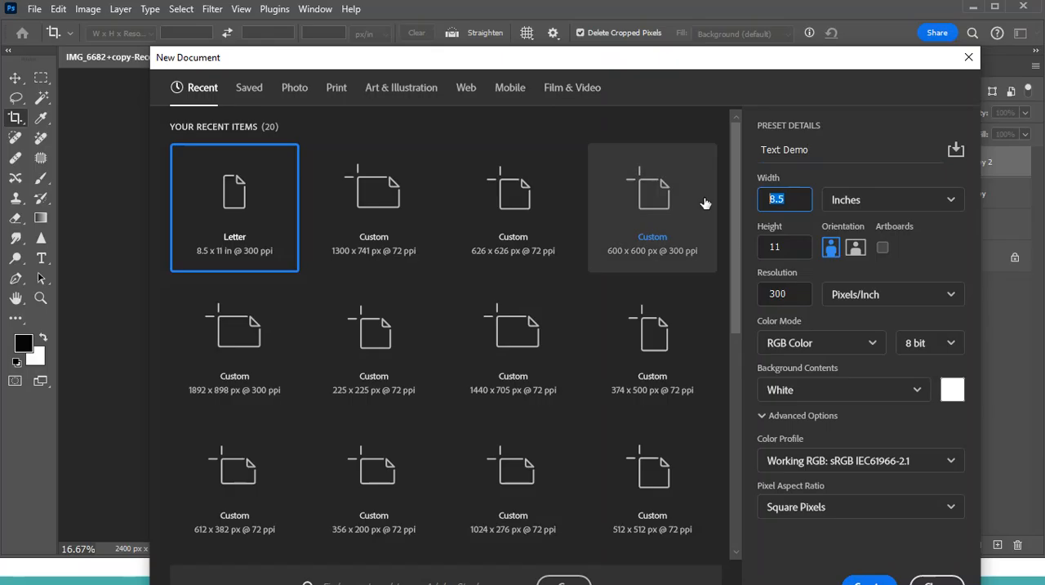
pyautogui.write('8')
pyautogui.click(912, 200)
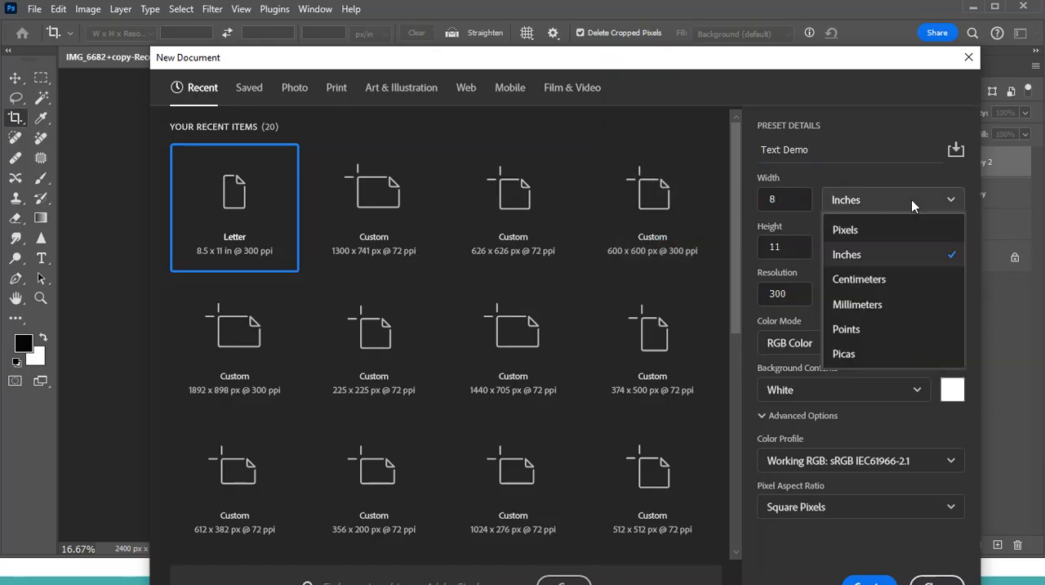
pyautogui.click(894, 261)
pyautogui.press('Tab')
pyautogui.write('10')
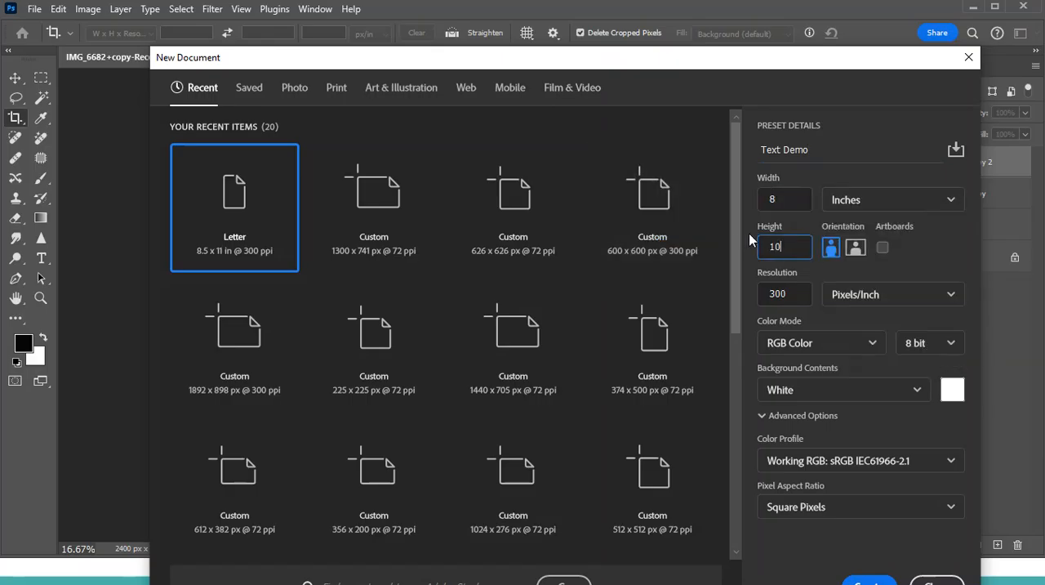
# - Choose portrait orientation for the new document and create it
pyautogui.click(858, 249)
pyautogui.click(858, 249)
pyautogui.click(830, 248)
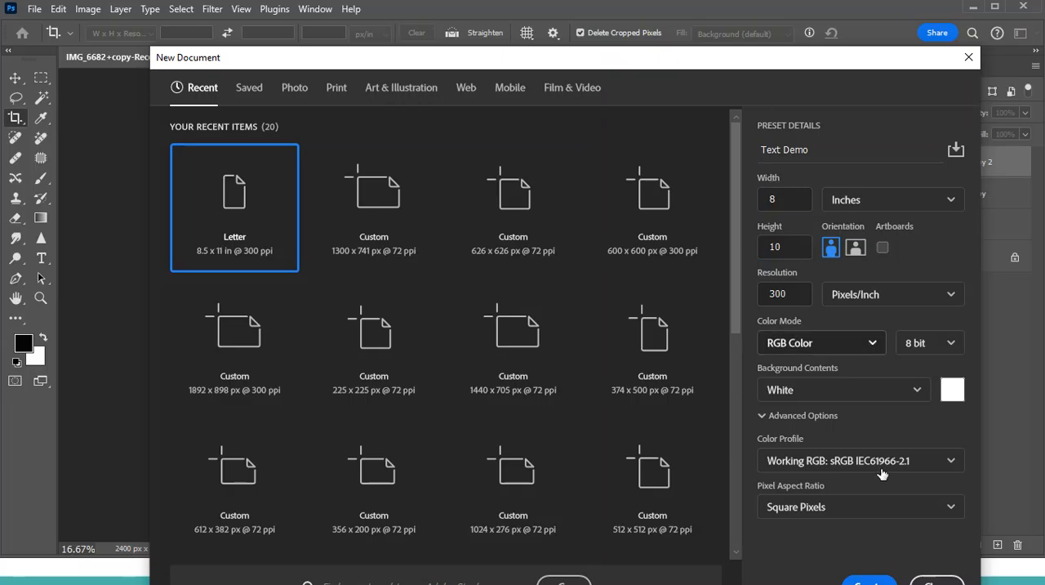
pyautogui.moveTo(831, 59); pyautogui.dragTo(813, 34)
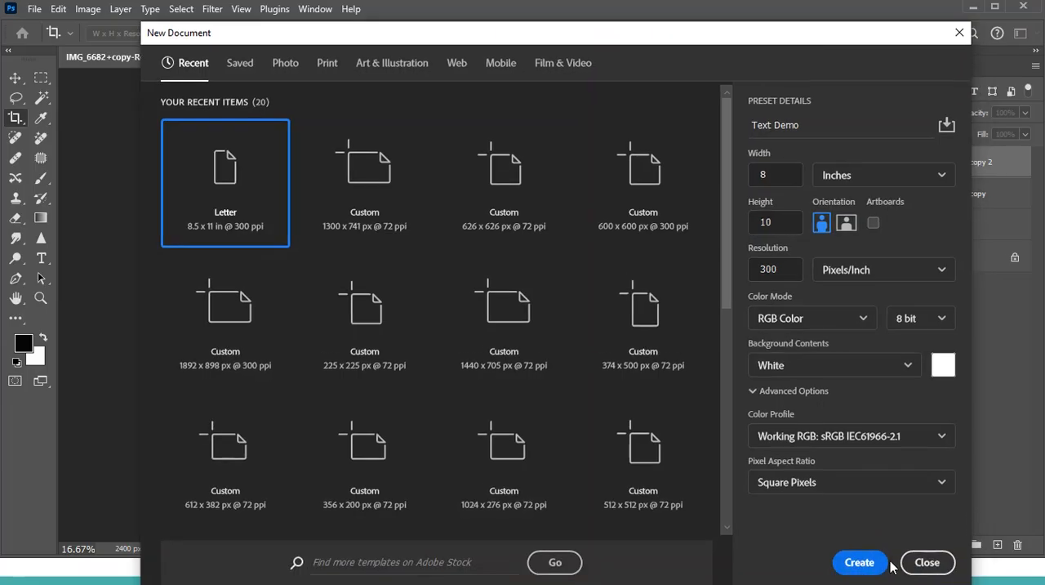
pyautogui.click(860, 562)
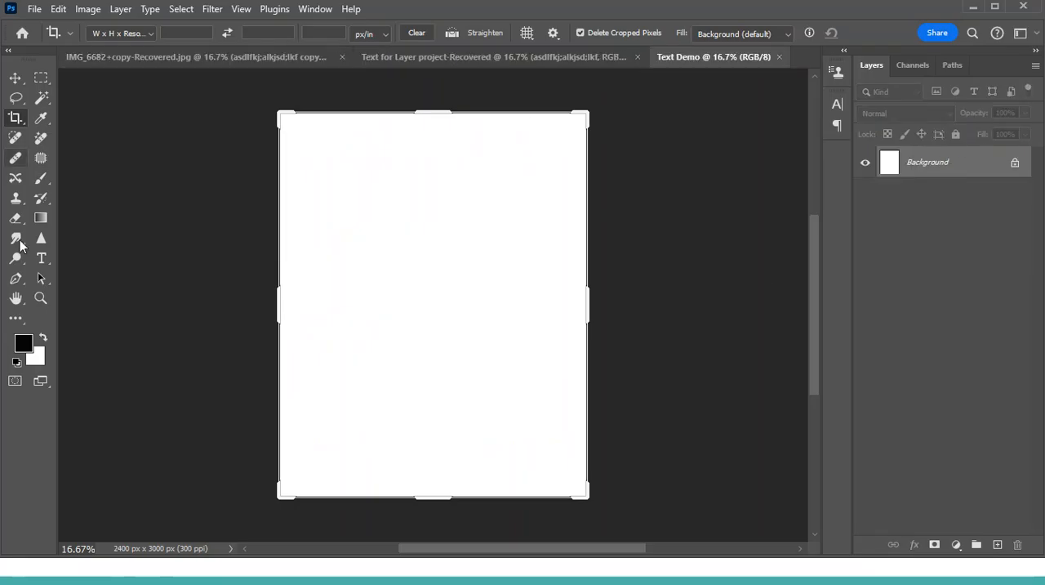
# - Add a line of type reading "your text" near the top of the blank page
pyautogui.click(41, 260)
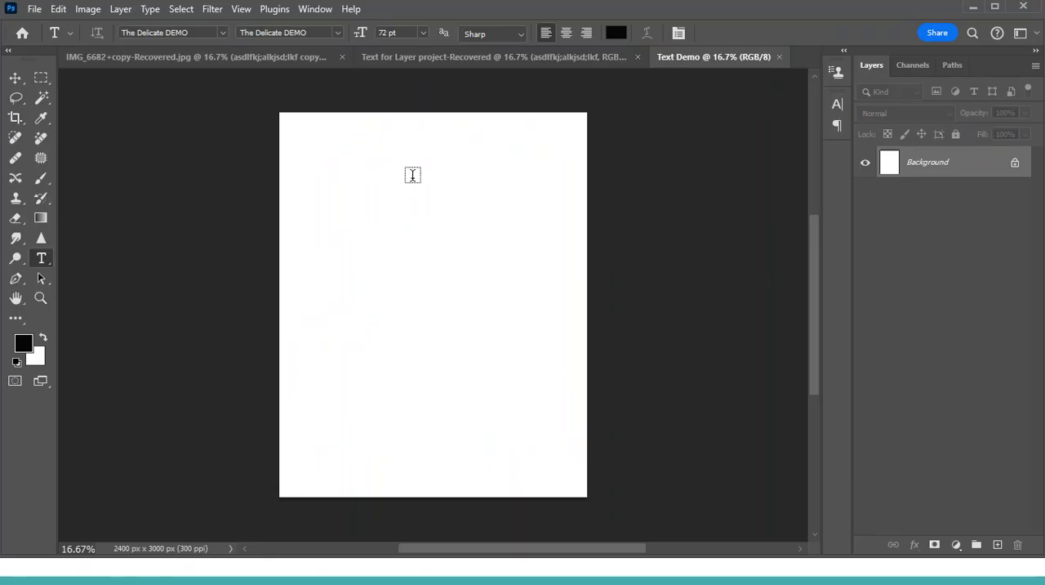
pyautogui.click(341, 167)
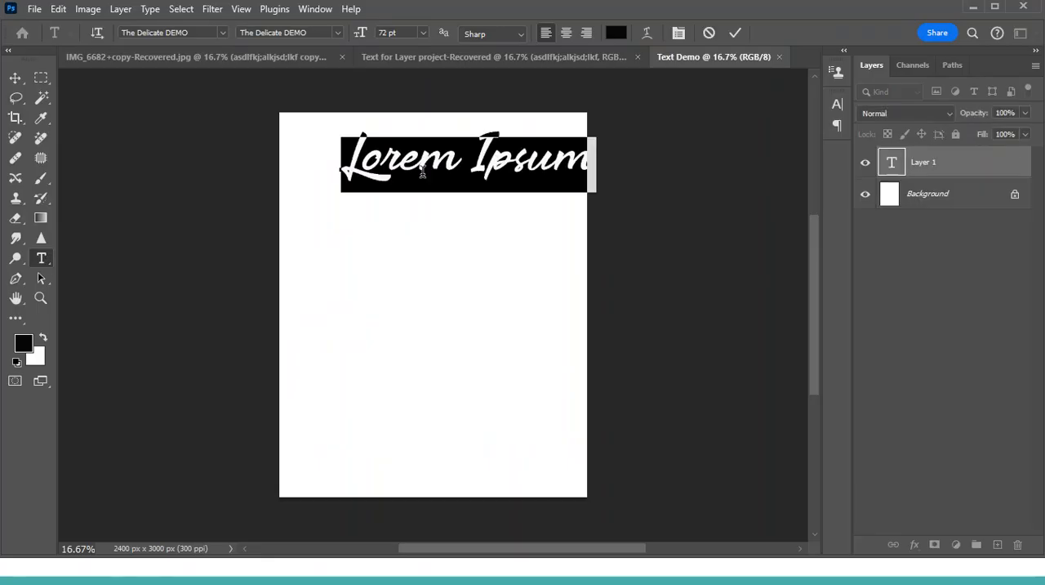
pyautogui.press('BackSpace')
pyautogui.write('you')
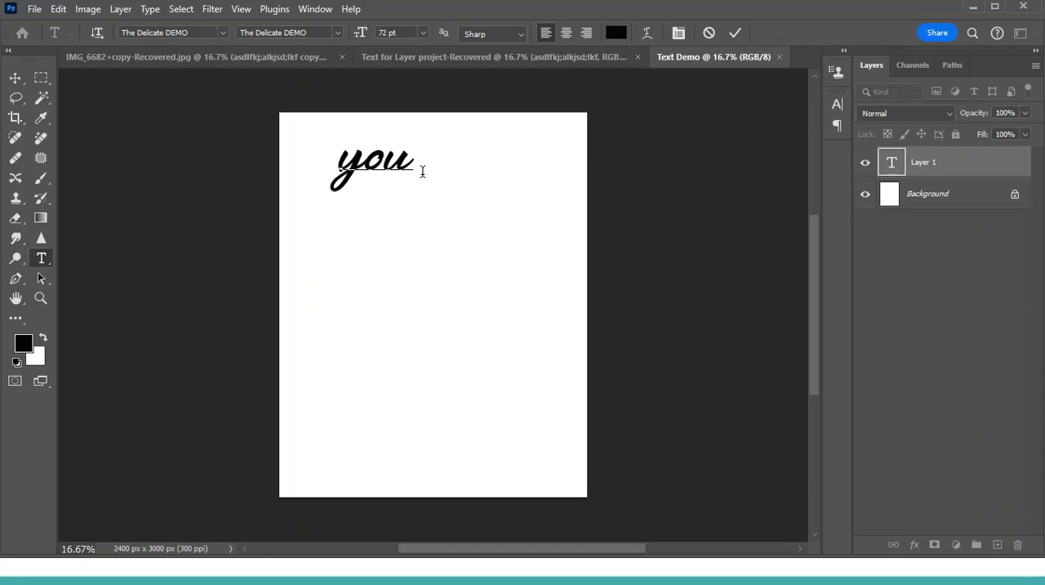
pyautogui.write('r text')
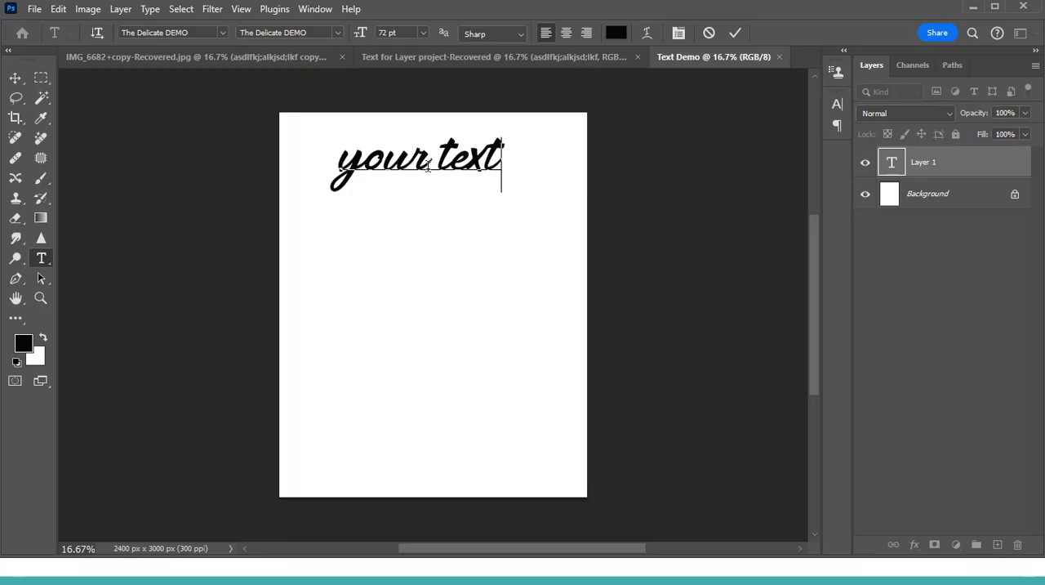
# - Select the whole "your text" line and change its colour to white
pyautogui.tripleClick(499, 174)
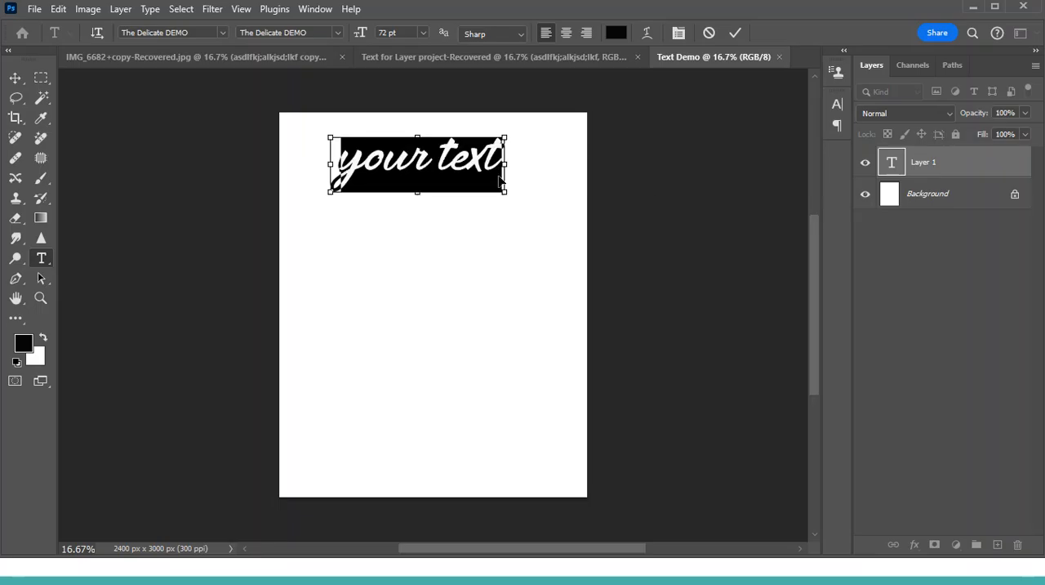
pyautogui.click(618, 35)
pyautogui.click(43, 340)
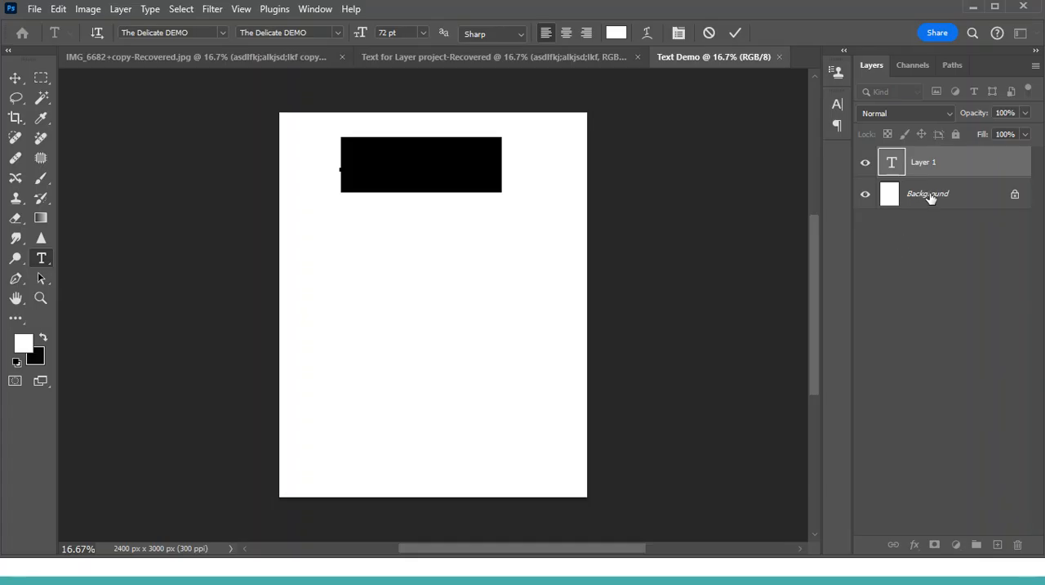
# - Try to add a near-black (0c0b0b) Solid Color fill layer directly above the Background layer
pyautogui.click(932, 199)
pyautogui.click(944, 197)
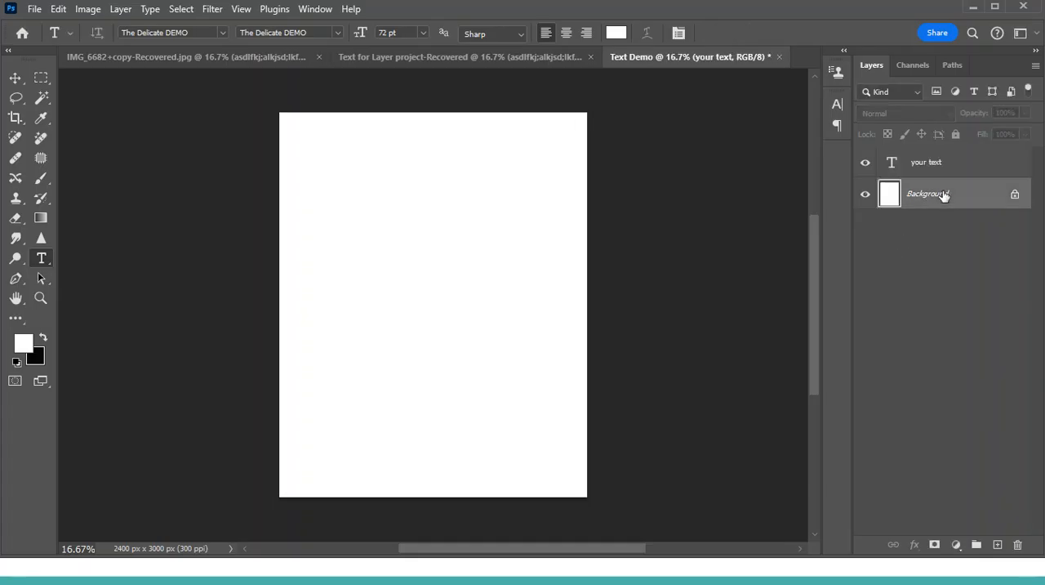
pyautogui.click(957, 545)
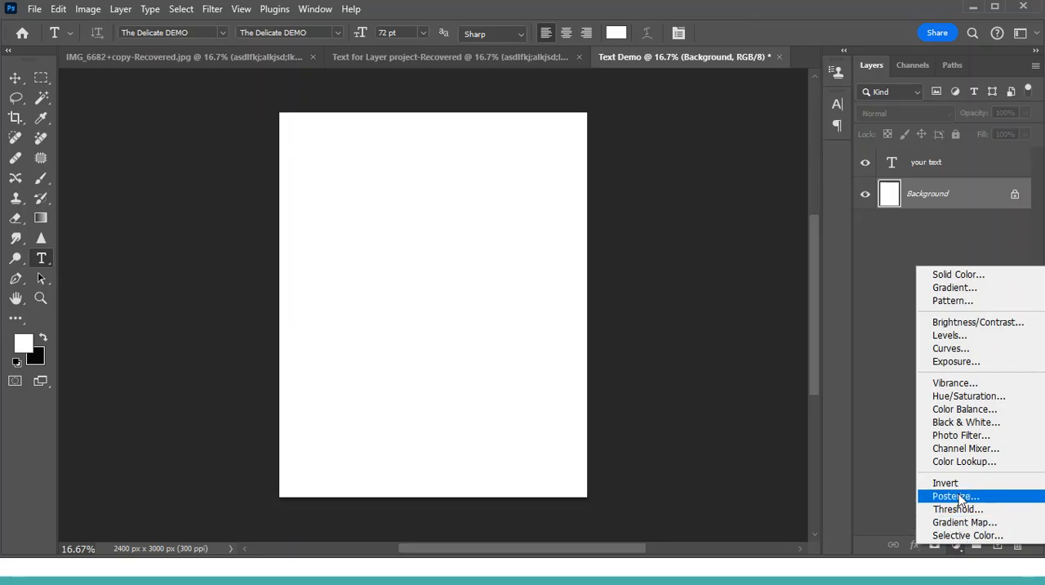
pyautogui.click(972, 274)
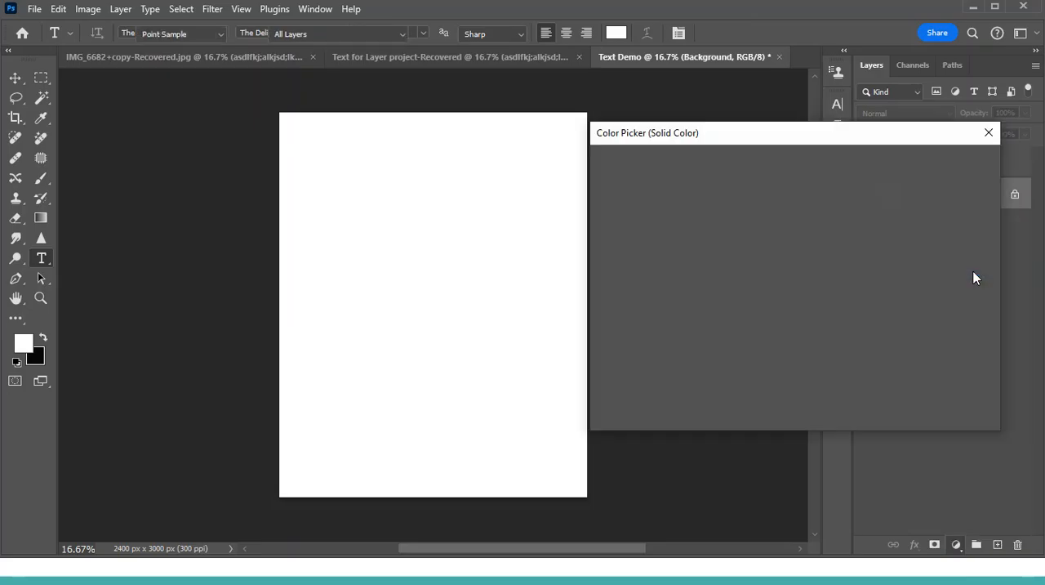
pyautogui.click(617, 353)
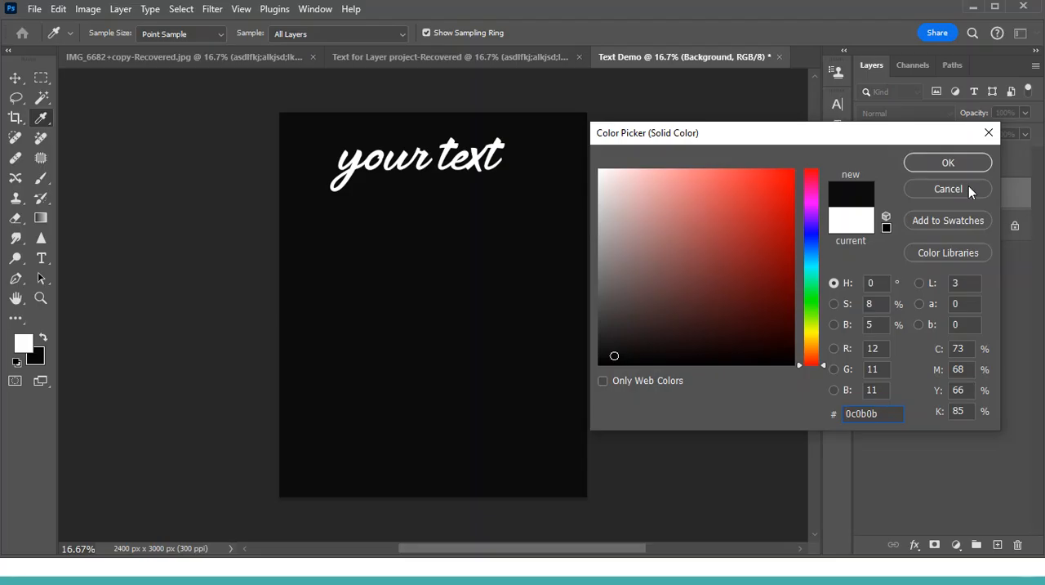
pyautogui.click(963, 188)
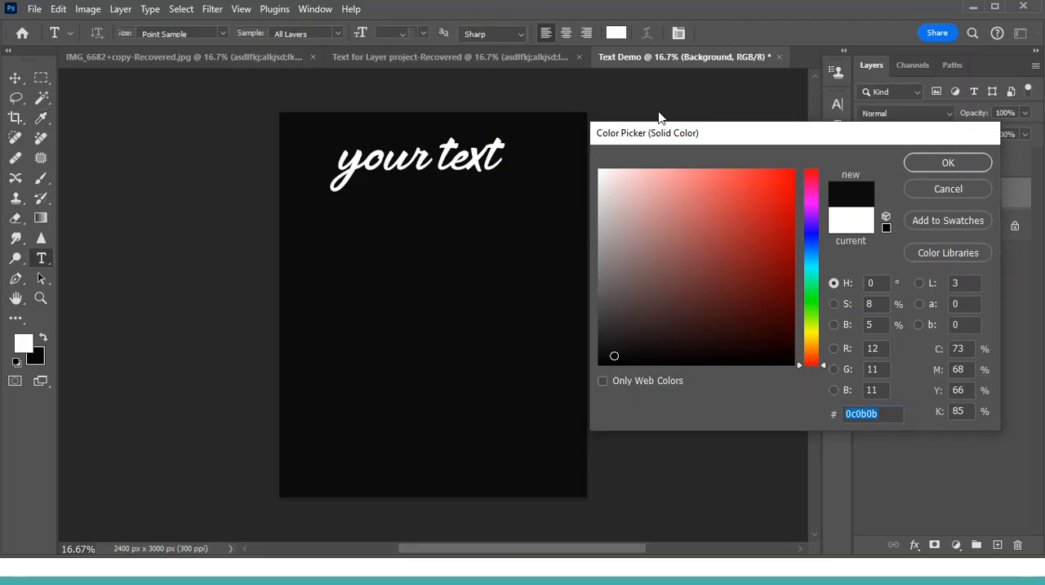
pyautogui.click(936, 161)
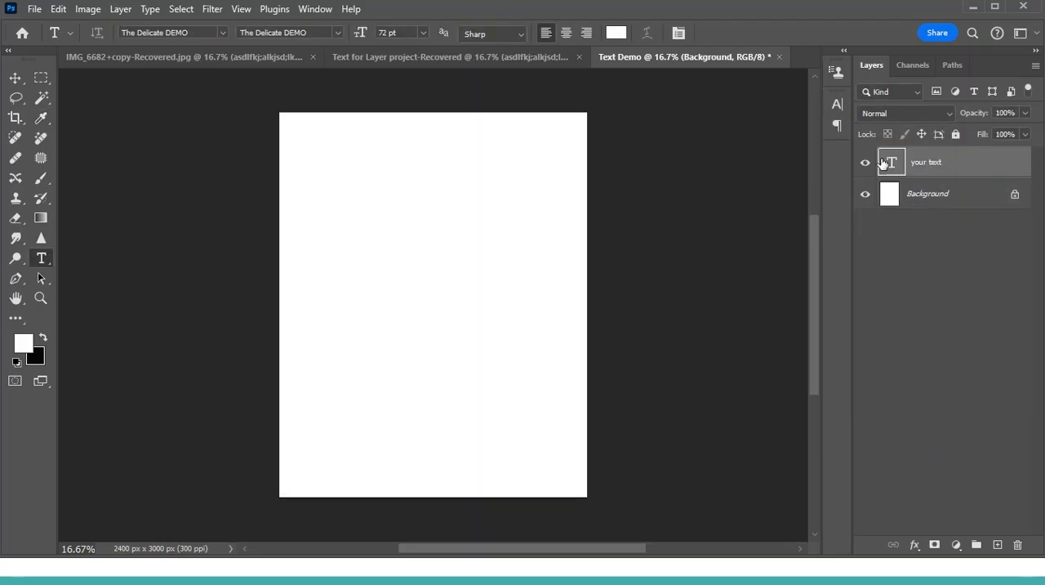
# - Recolour the "your text" layer to near-black 060606 and commit the text edit
pyautogui.doubleClick(893, 162)
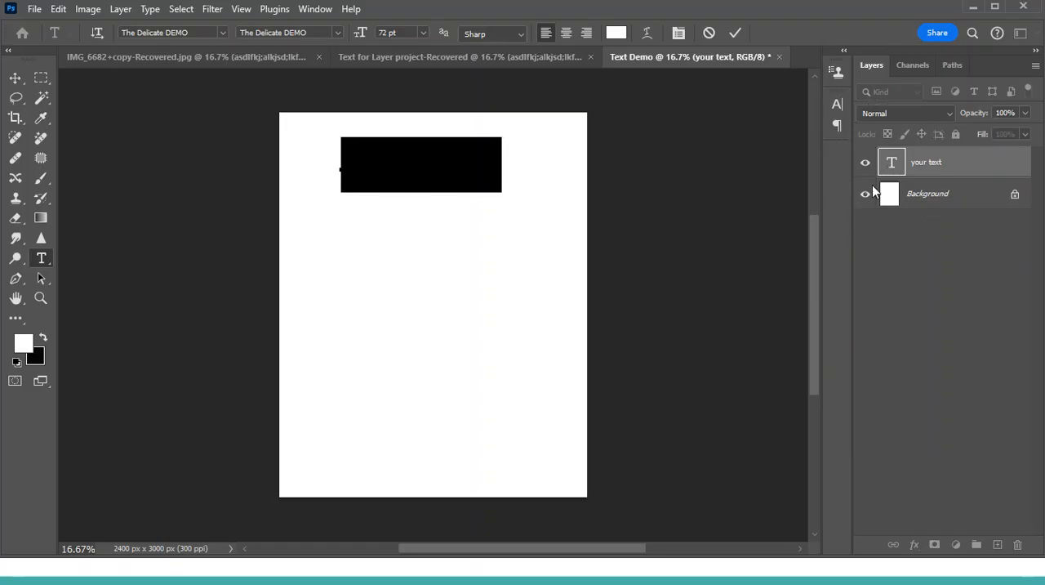
pyautogui.click(617, 34)
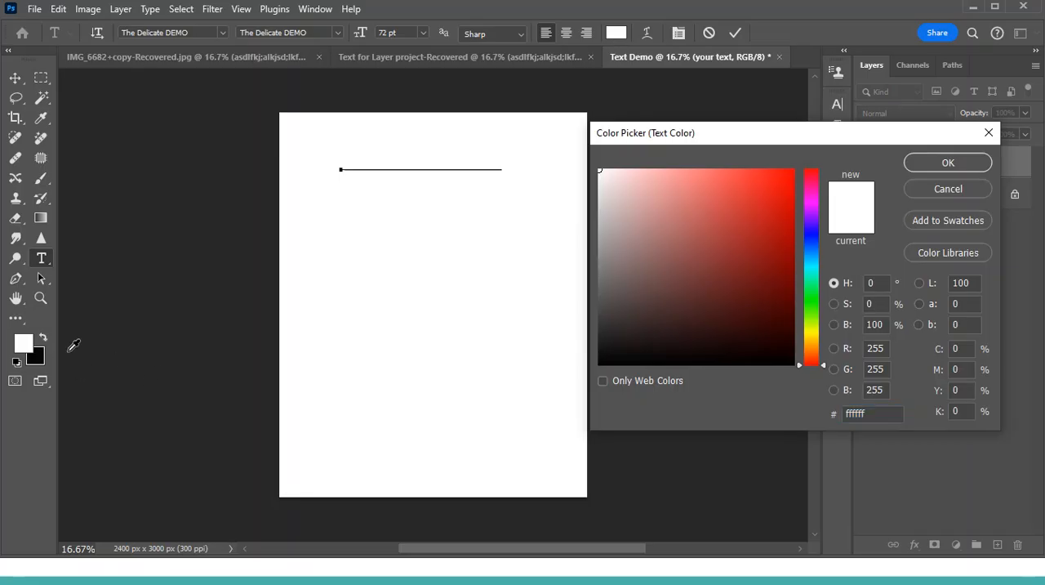
pyautogui.click(44, 349)
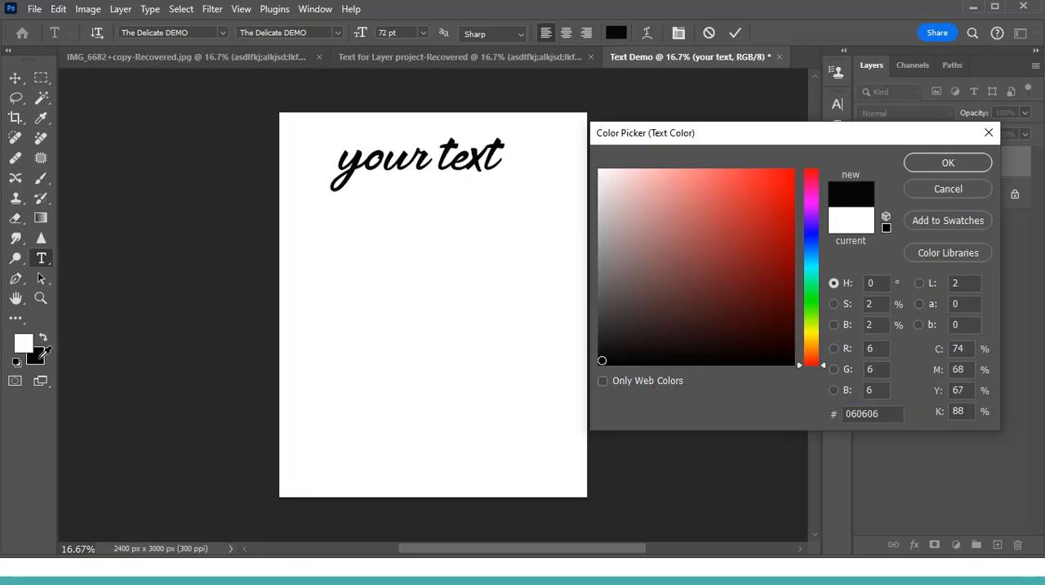
pyautogui.click(948, 163)
pyautogui.click(735, 32)
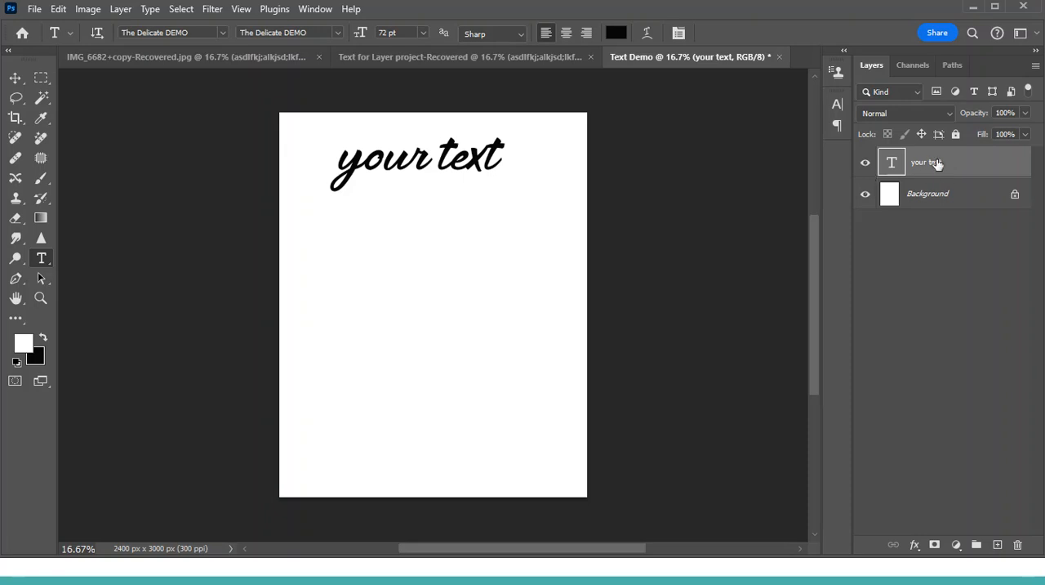
# - Duplicate the "your text" layer and move the copy down and right to about X 1658 px, Y 761 px
pyautogui.hotkey('ctrl', 'j')
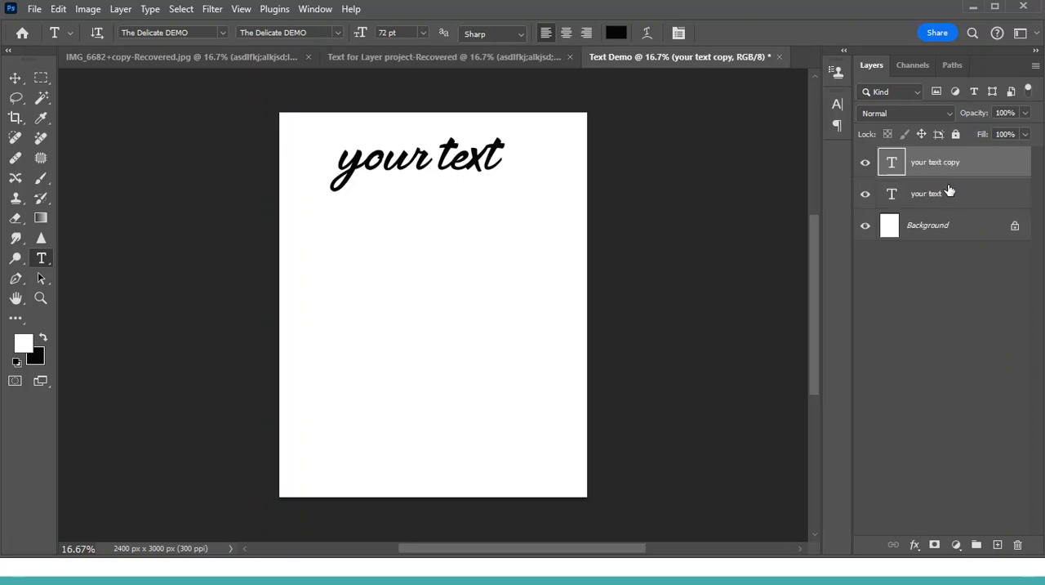
pyautogui.hotkey('ctrl', 't')
pyautogui.moveTo(459, 160); pyautogui.dragTo(531, 207)
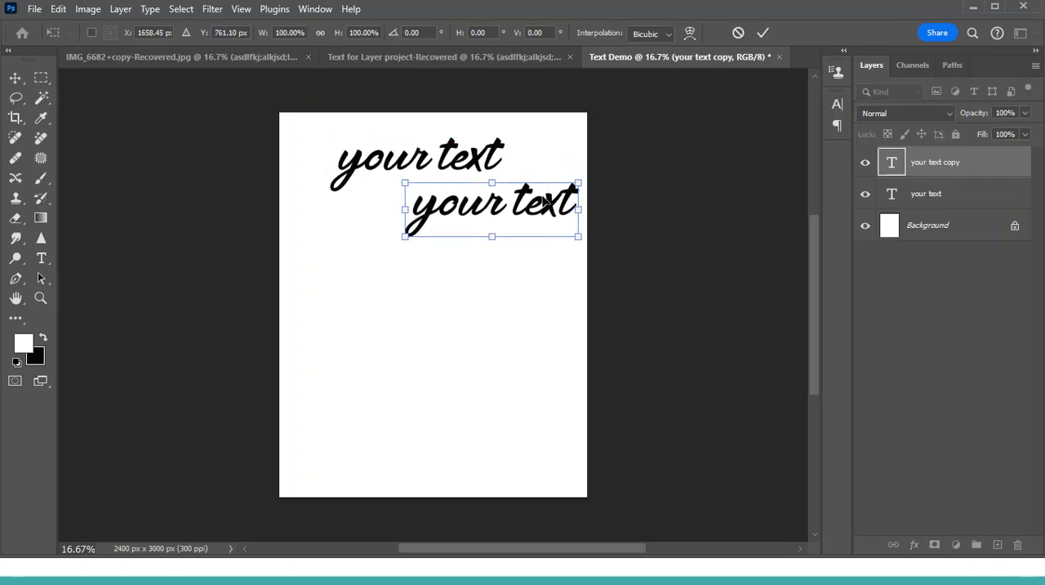
pyautogui.press('Return')
# - Duplicate the text copy and place the second copy below the other two lines, near the page's left edge
pyautogui.press('t')
pyautogui.hotkey('ctrl', 'j')
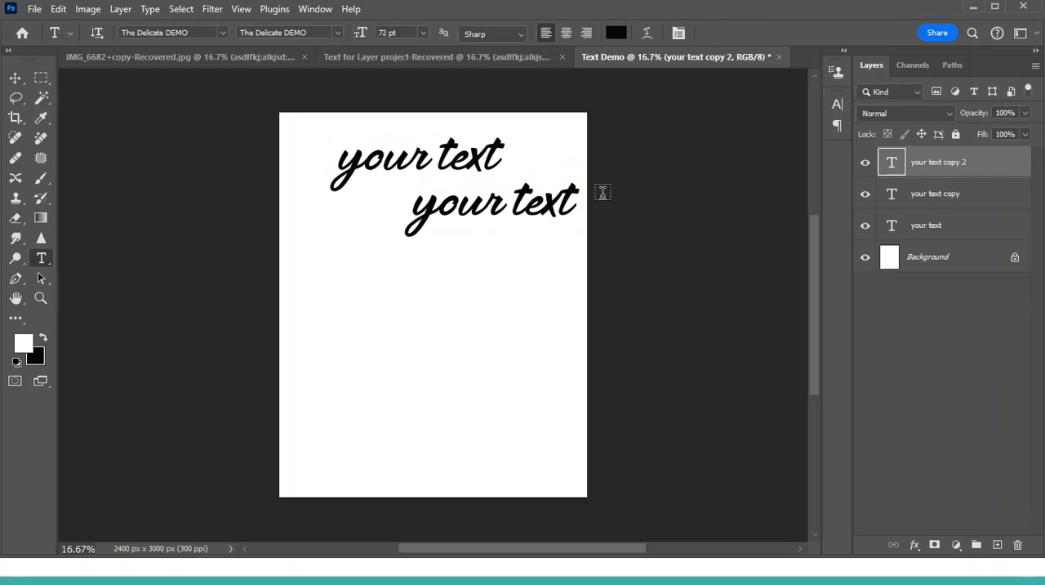
pyautogui.hotkey('ctrl', 't')
pyautogui.moveTo(525, 204); pyautogui.dragTo(412, 269)
pyautogui.press('Return')
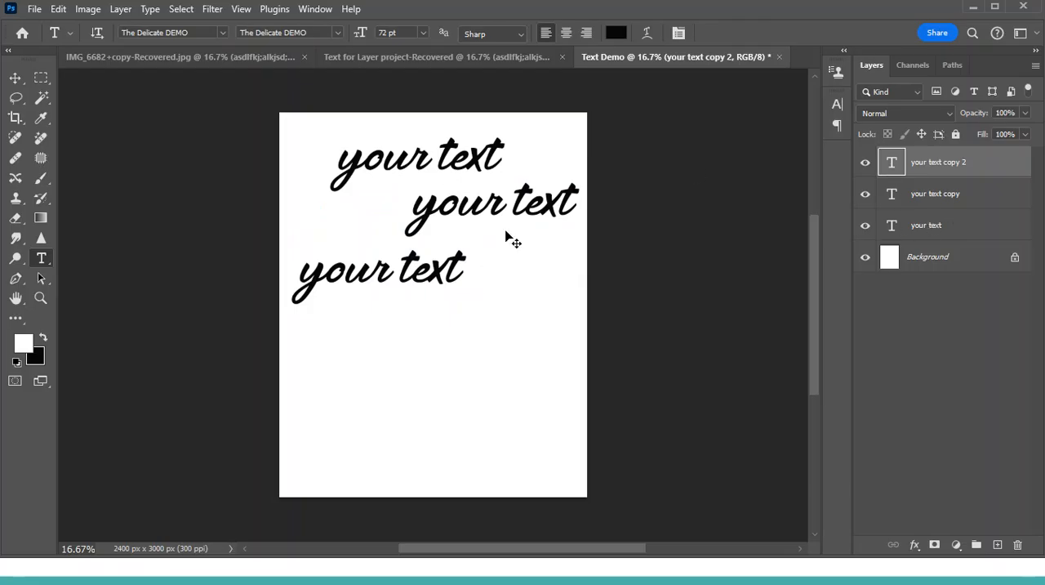
# - Scale the second text copy down to about 81% width and 75% height
pyautogui.hotkey('ctrl', 't')
pyautogui.moveTo(466, 247)
pyautogui.mouseDown()
pyautogui.moveTo(422, 269)
pyautogui.moveTo(450, 253)
pyautogui.mouseUp()
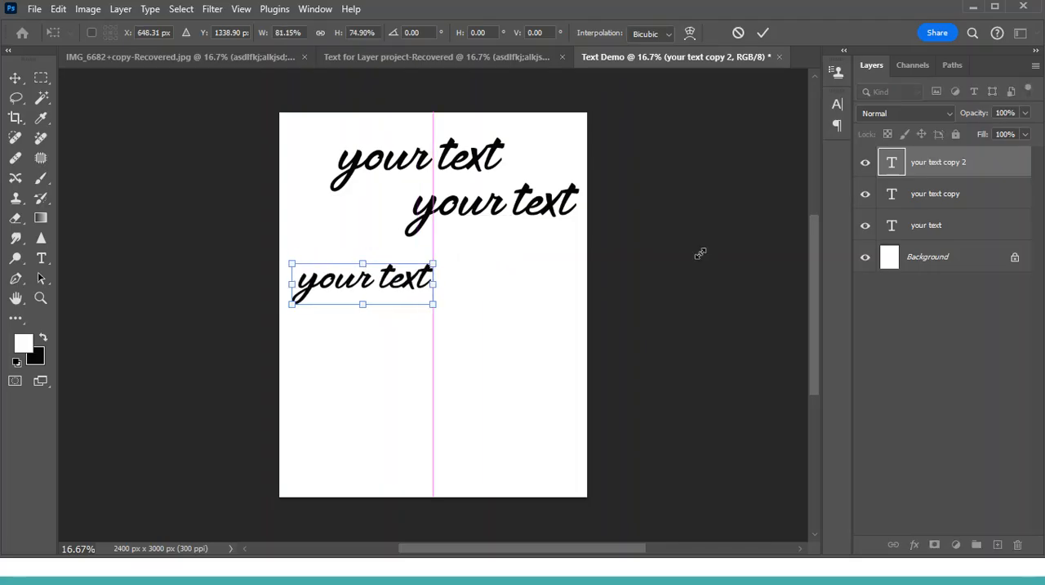
pyautogui.press('Return')
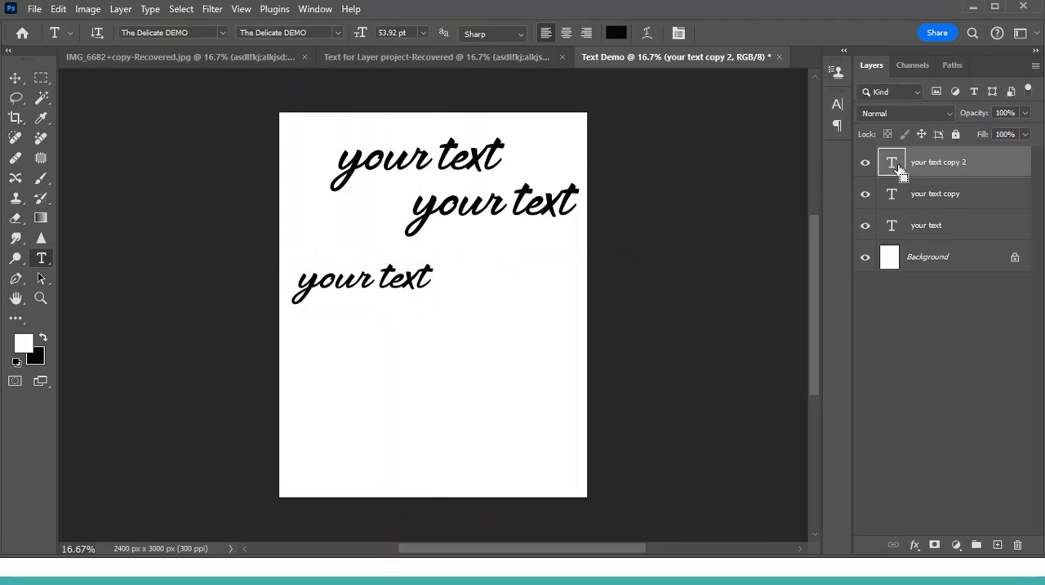
# - Select all the text in the second copy's layer and set its font size to 12 pt
pyautogui.doubleClick(893, 161)
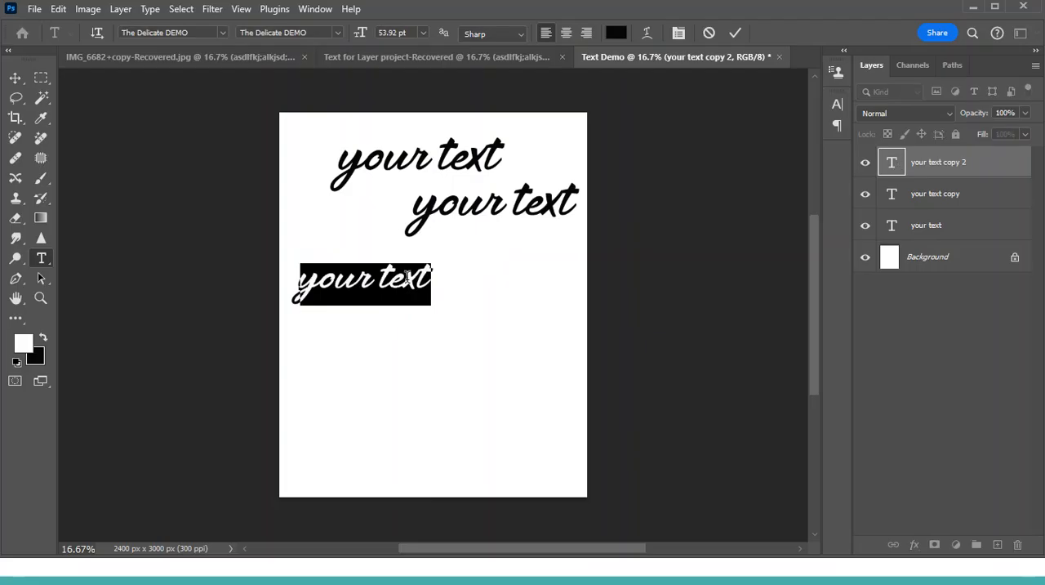
pyautogui.press('ctrl')
pyautogui.click(423, 32)
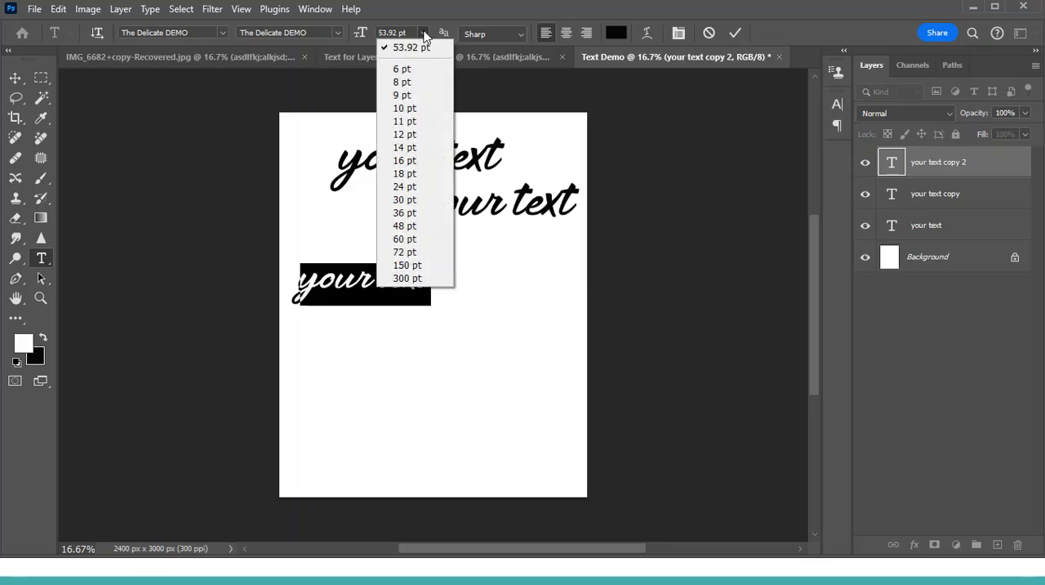
pyautogui.click(413, 135)
pyautogui.click(302, 285)
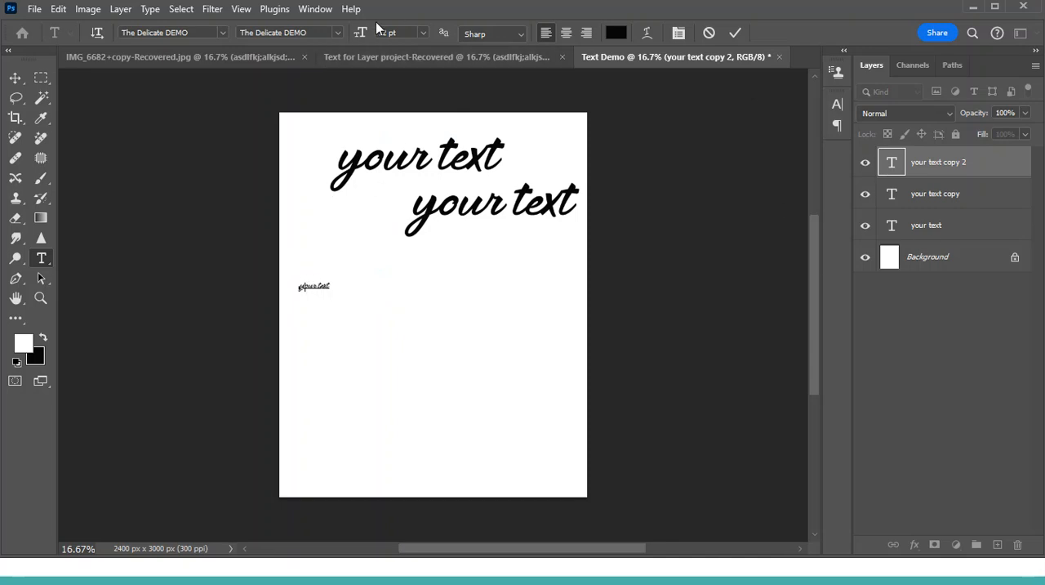
# - Select all the text in the topmost text layer and set its font size to 16 pt
pyautogui.doubleClick(893, 162)
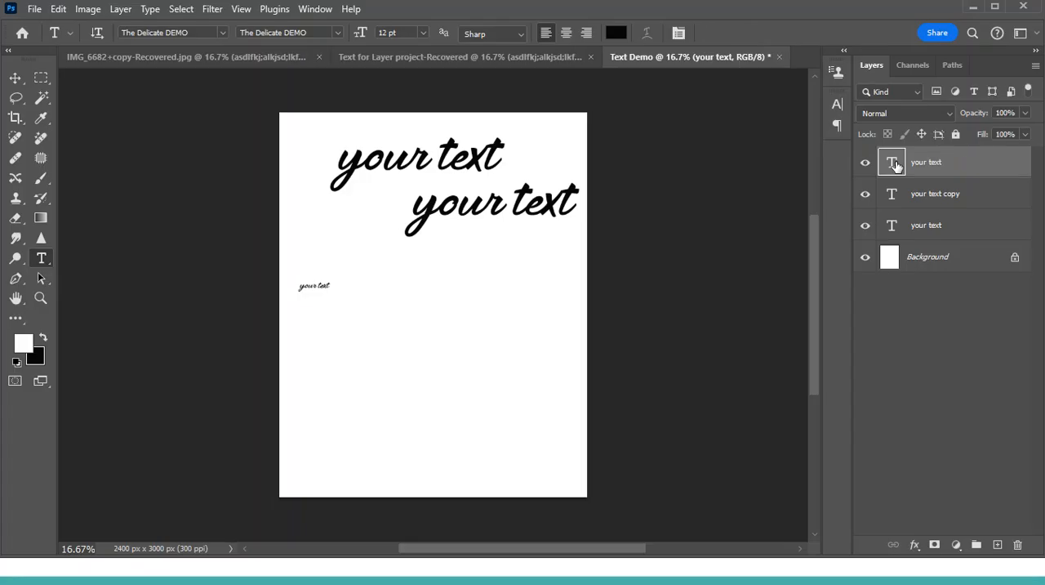
pyautogui.doubleClick(892, 164)
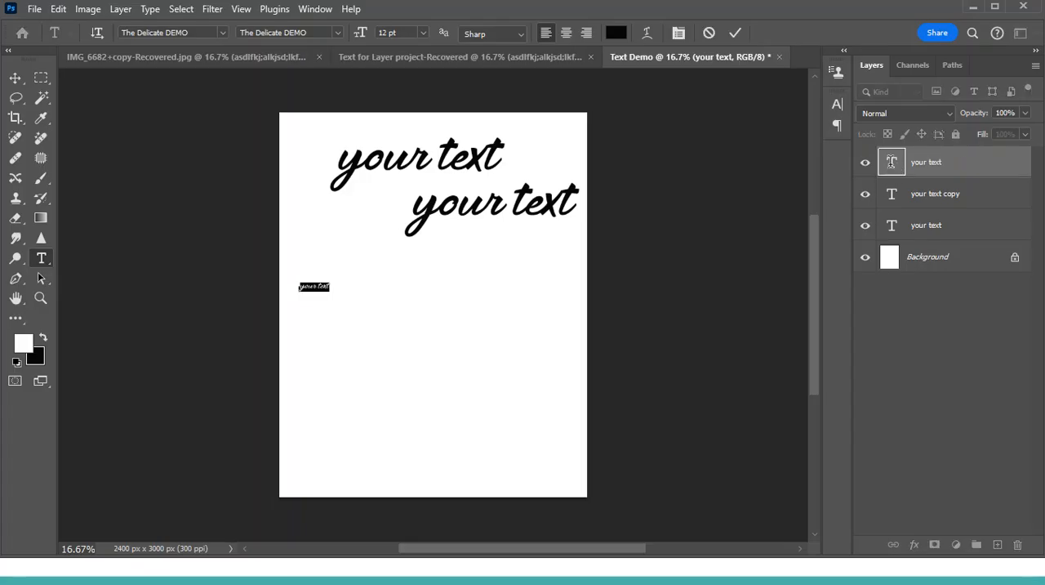
pyautogui.click(424, 32)
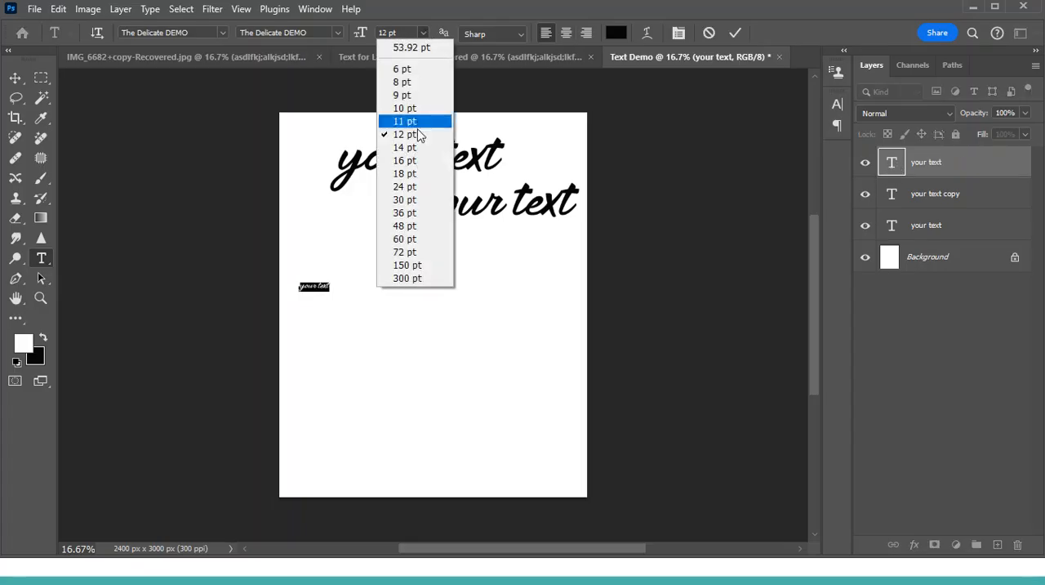
pyautogui.click(418, 167)
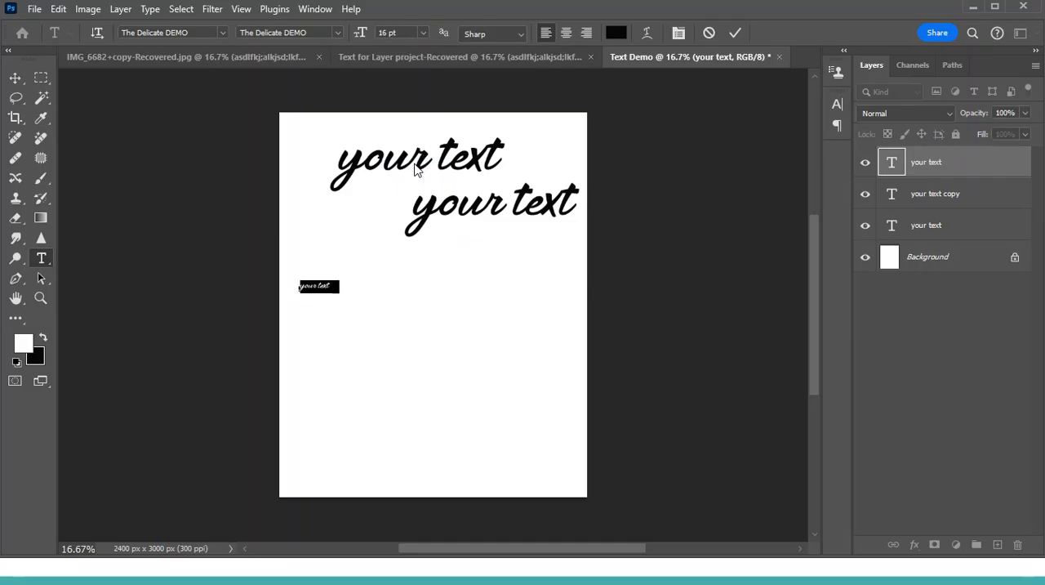
pyautogui.click(736, 32)
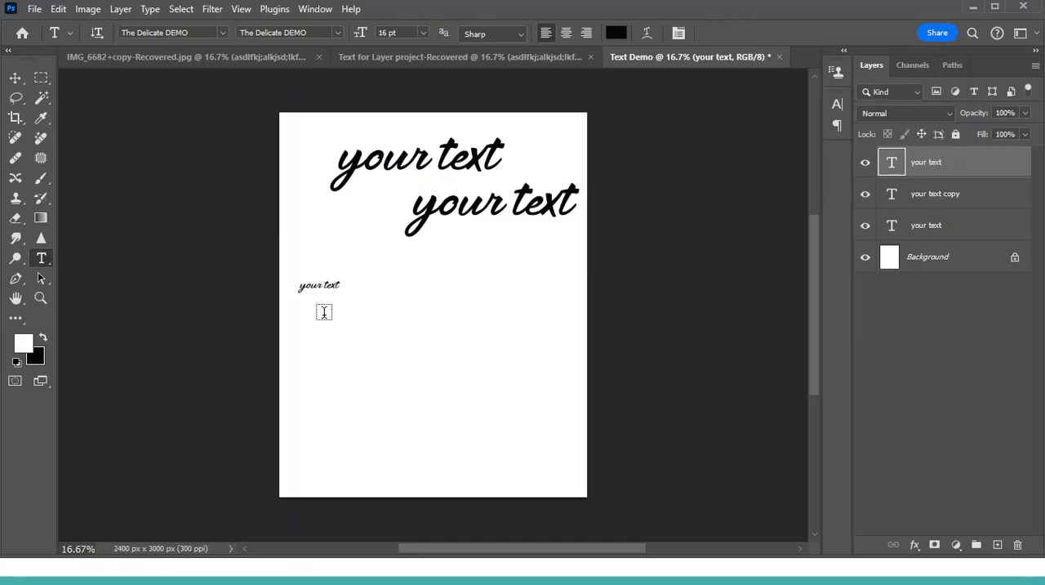
# - Scale the small third text line up to about 312% and move it slightly up and to the right
pyautogui.hotkey('ctrl', 't')
pyautogui.moveTo(342, 280); pyautogui.dragTo(428, 237)
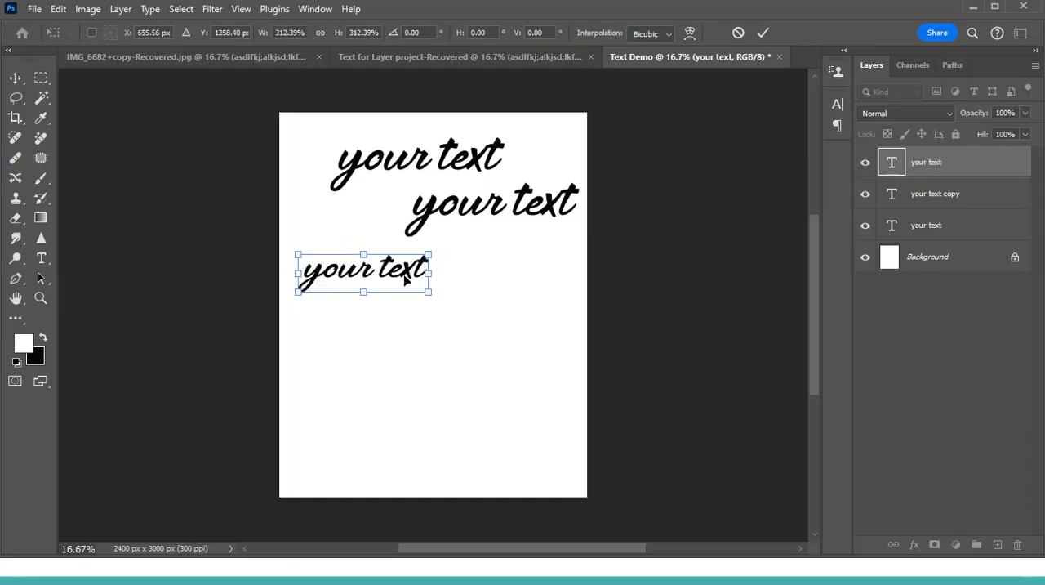
pyautogui.press('Return')
pyautogui.press('t')
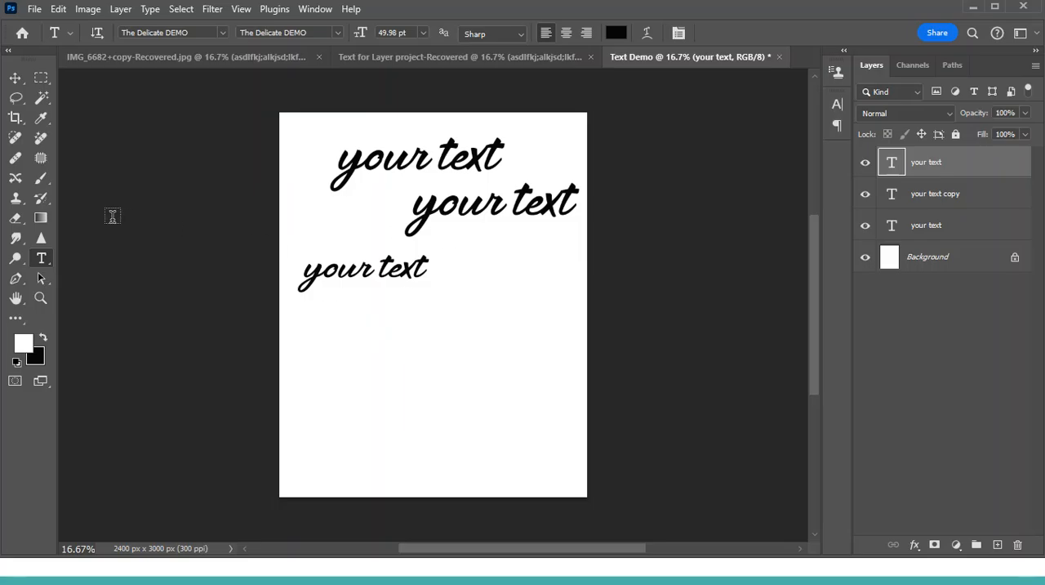
pyautogui.click(15, 78)
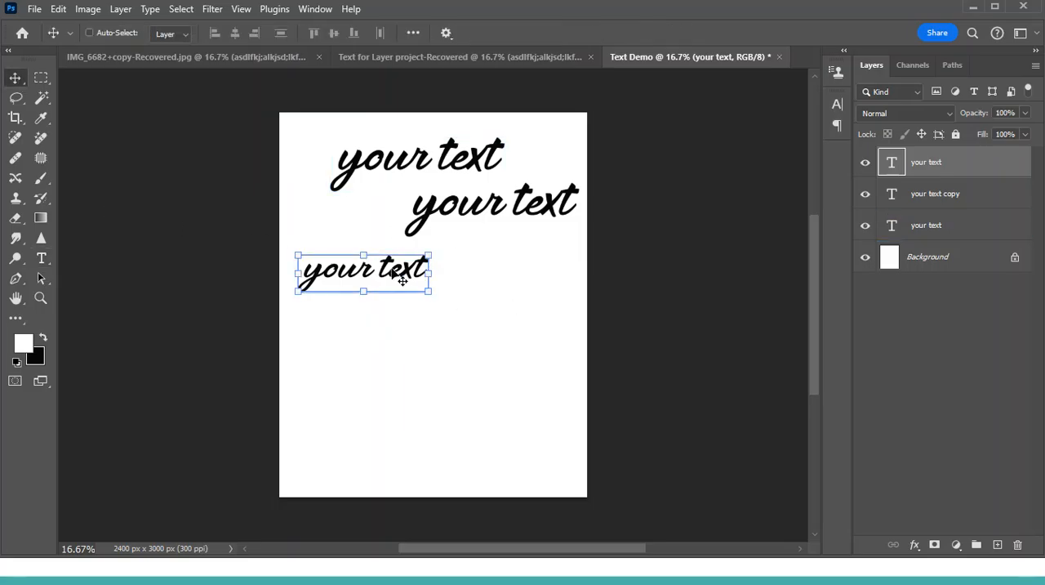
pyautogui.moveTo(431, 265); pyautogui.dragTo(410, 275)
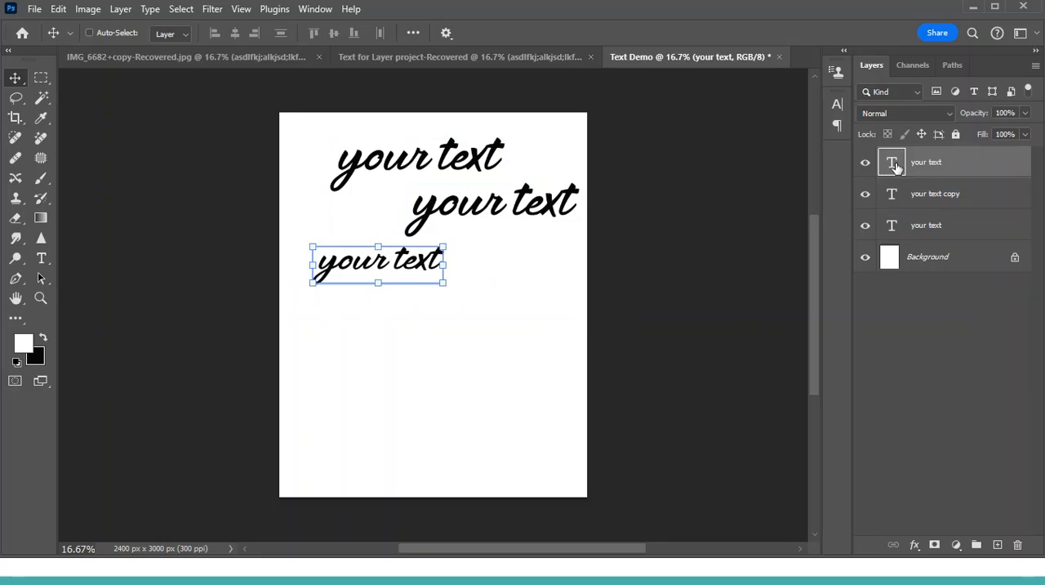
# - Set the third text line's font to Adobe Handwriting Ernie and show the additional fonts on offer
pyautogui.doubleClick(893, 163)
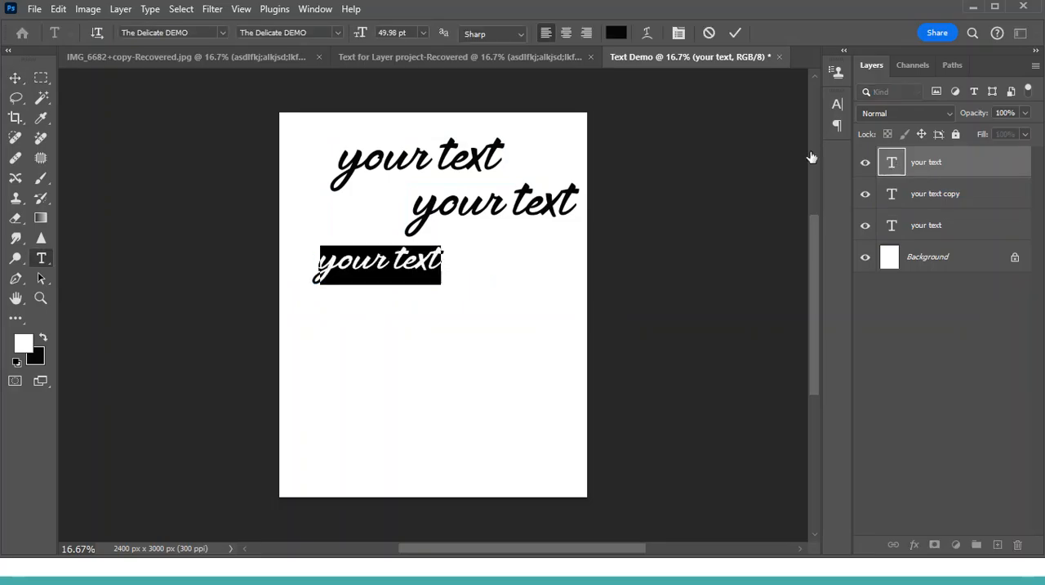
pyautogui.click(223, 32)
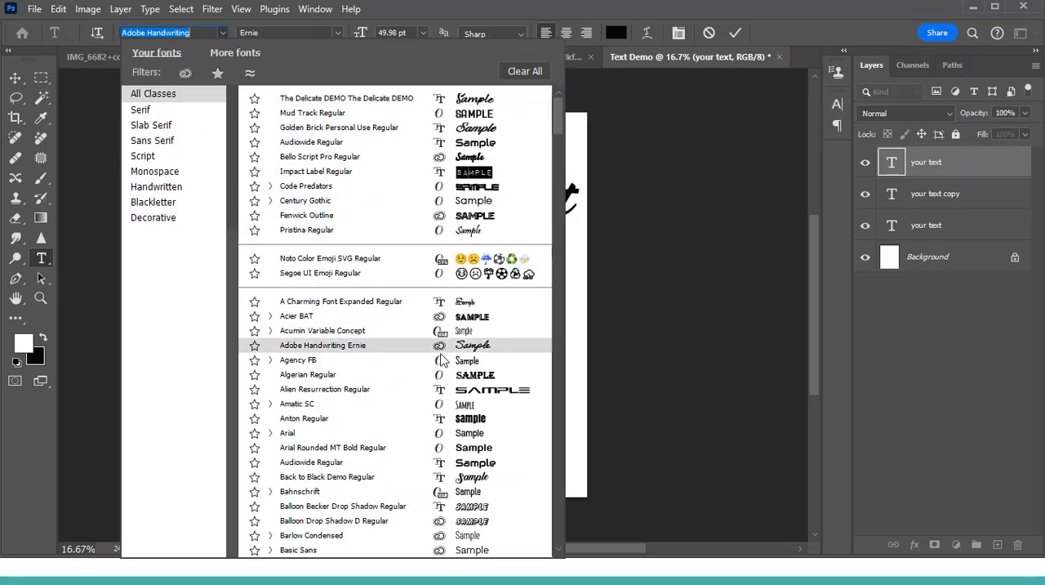
pyautogui.click(451, 347)
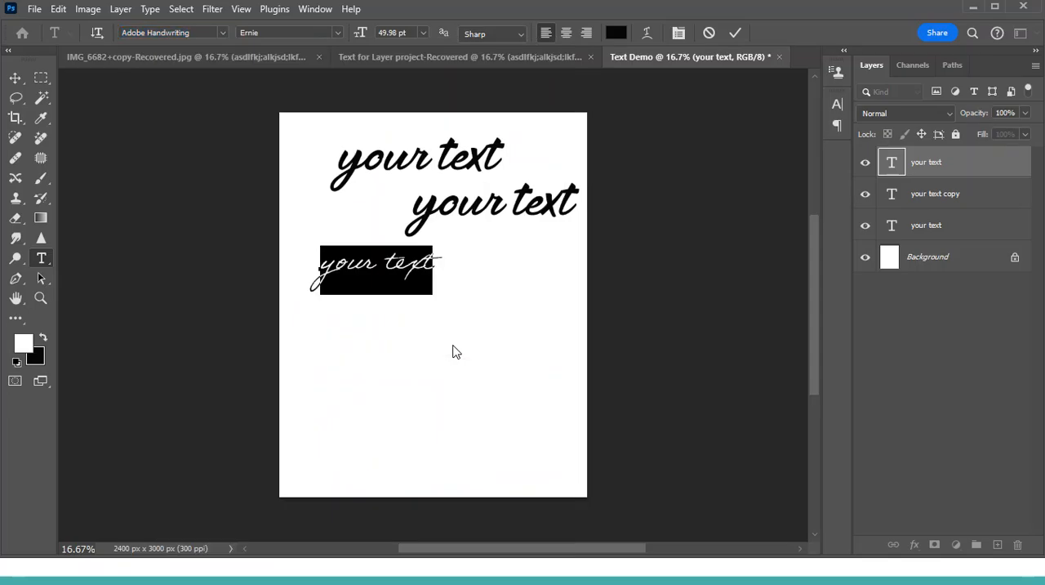
pyautogui.click(223, 31)
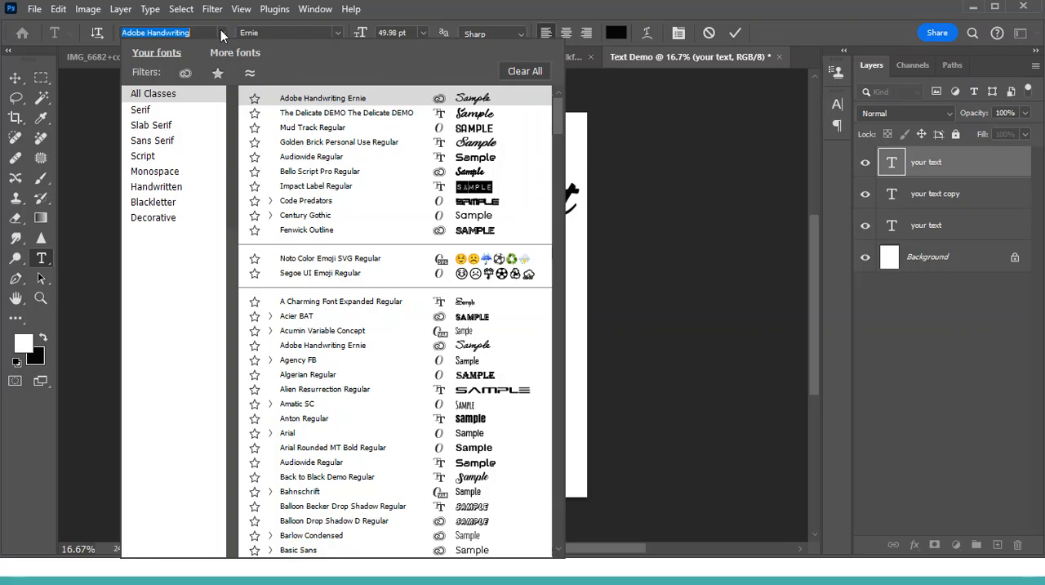
pyautogui.click(236, 56)
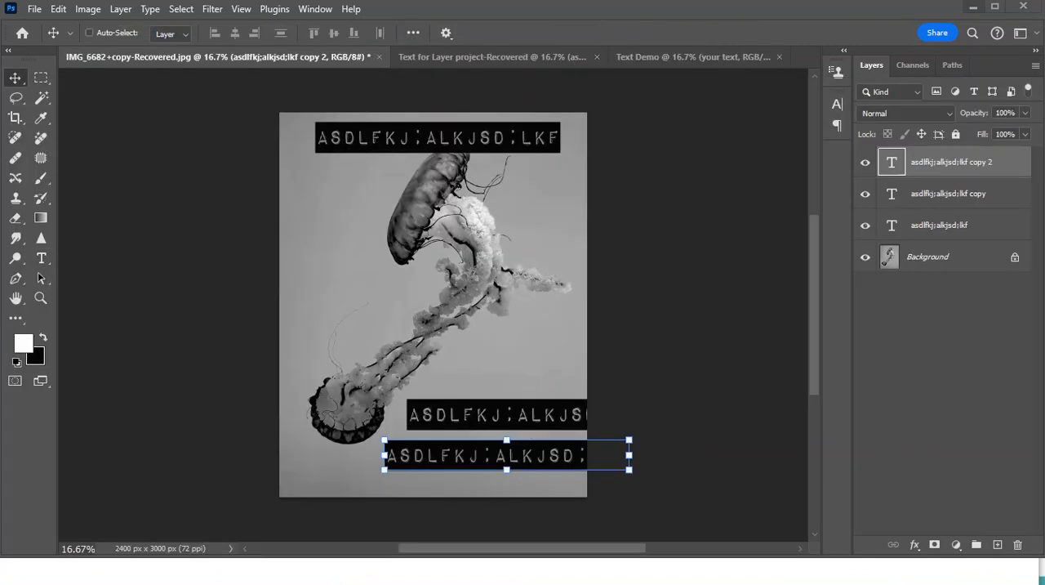
# - Switch to the Chrome browser and open the Adobe Fonts site at fonts.adobe.com
pyautogui.moveTo(970, 4)
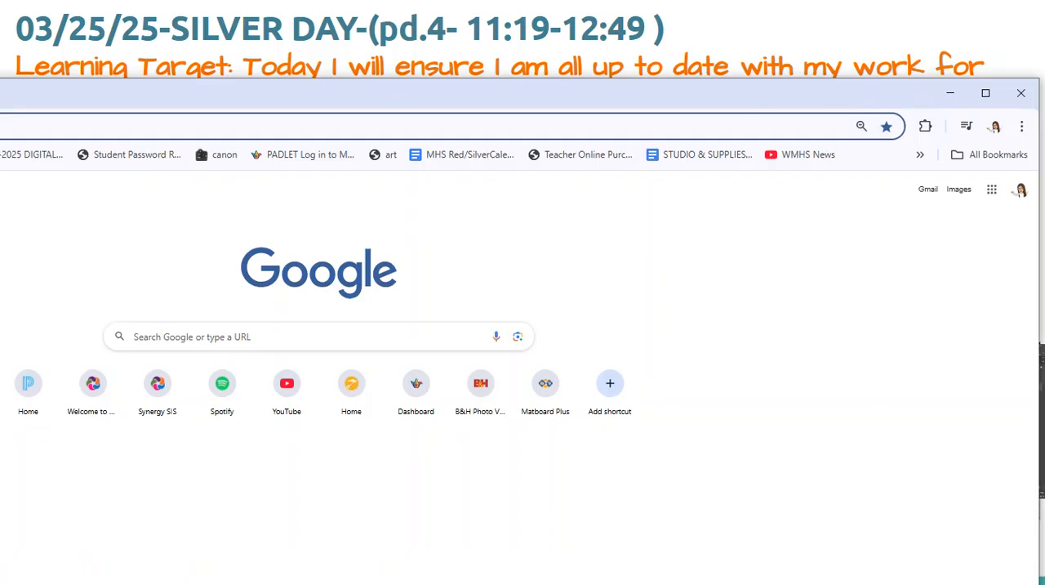
pyautogui.moveTo(845, 88); pyautogui.dragTo(797, 23)
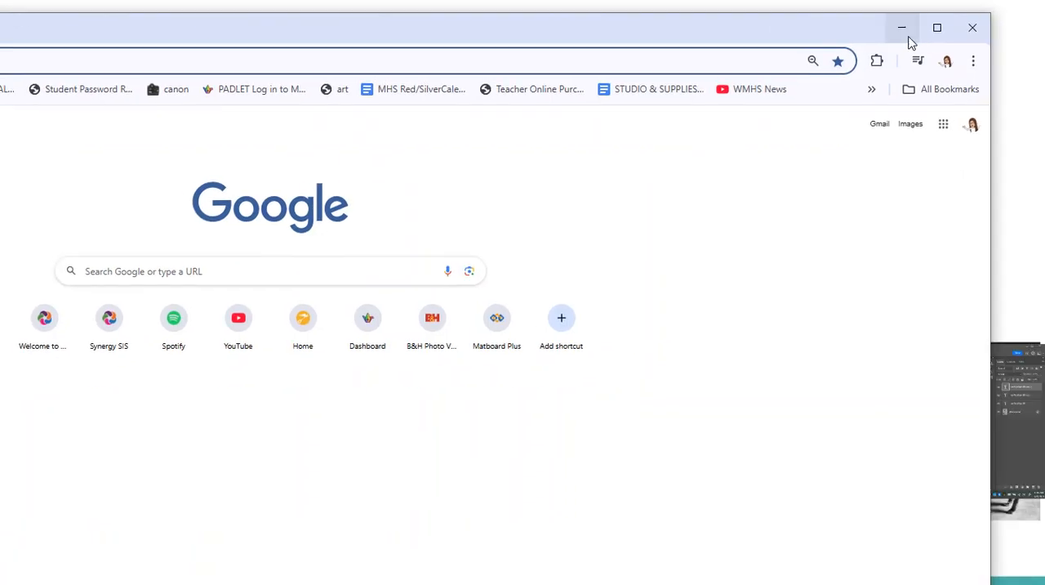
pyautogui.click(924, 32)
pyautogui.write('fonts.')
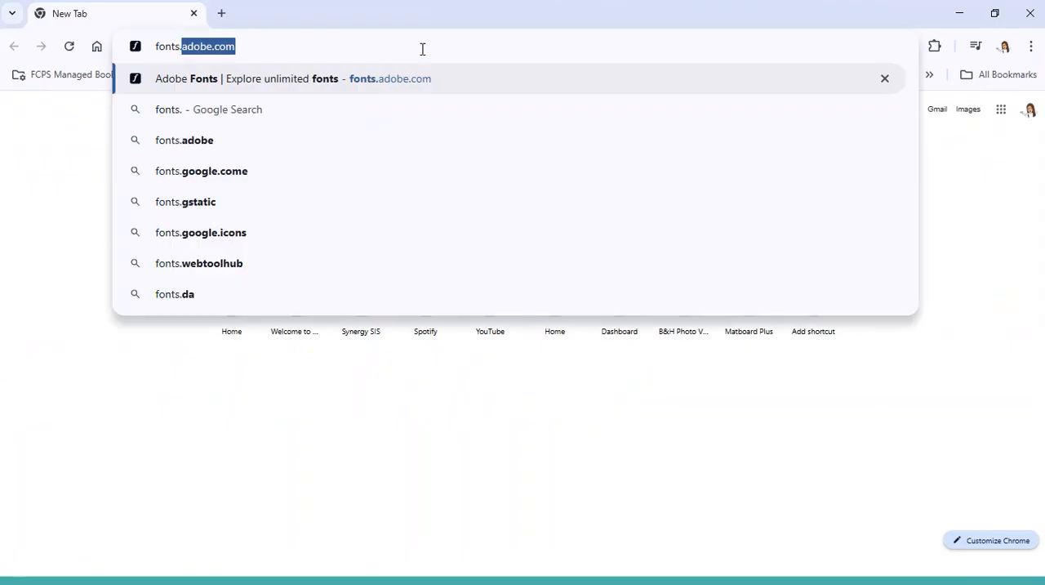
pyautogui.press('Return')
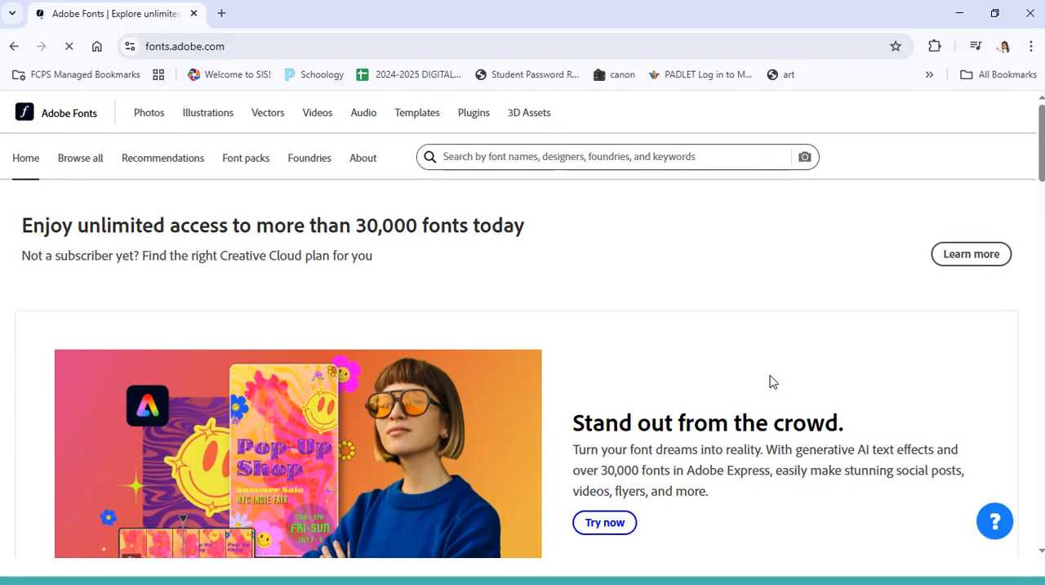
# - Look through the featured fonts on the Adobe Fonts home page and open the full font catalogue
pyautogui.scroll(-1, 847, 328)
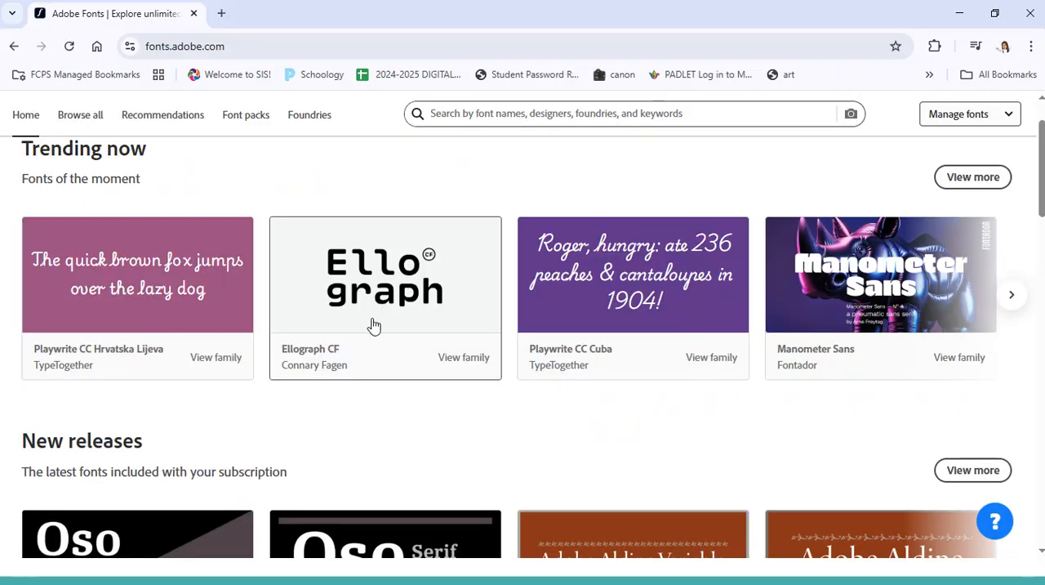
pyautogui.scroll(-5, 890, 364)
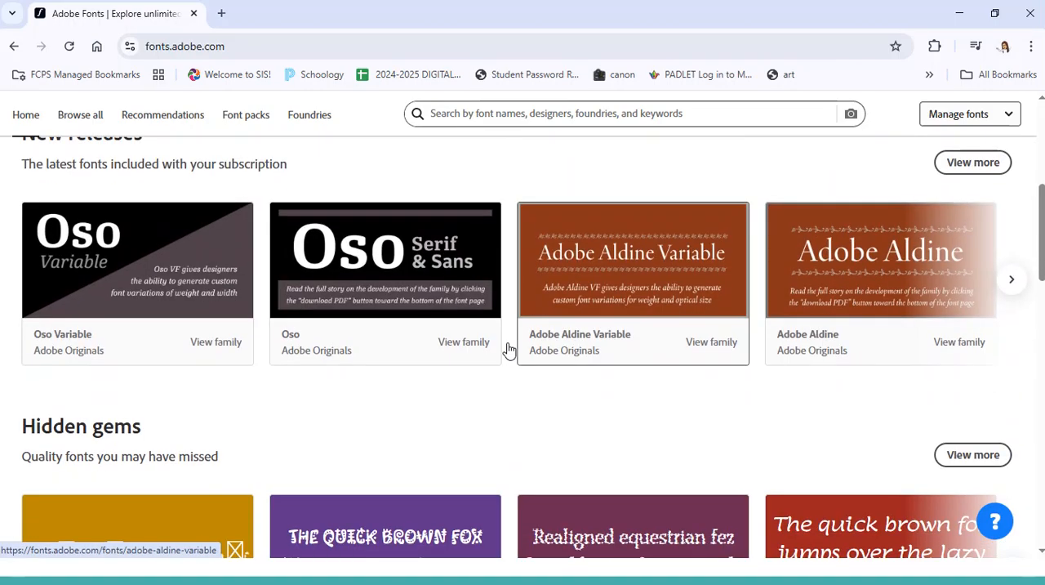
pyautogui.scroll(6, 340, 366)
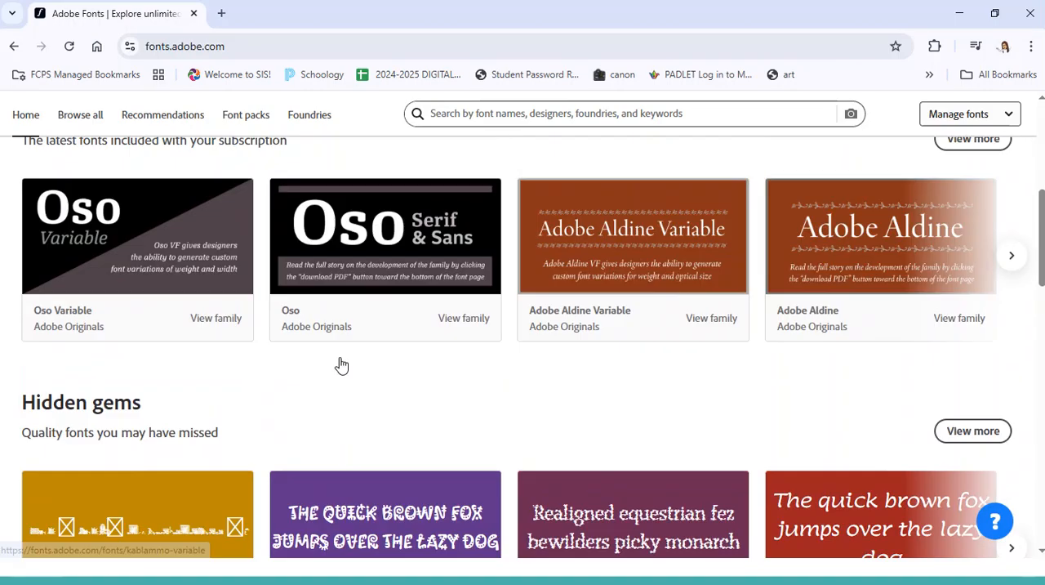
pyautogui.click(164, 161)
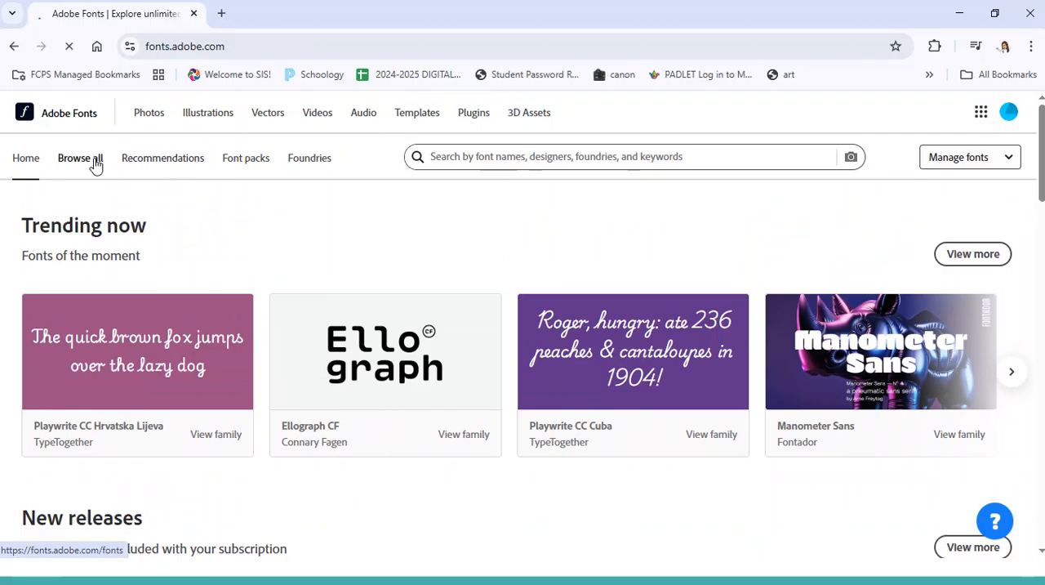
pyautogui.click(98, 164)
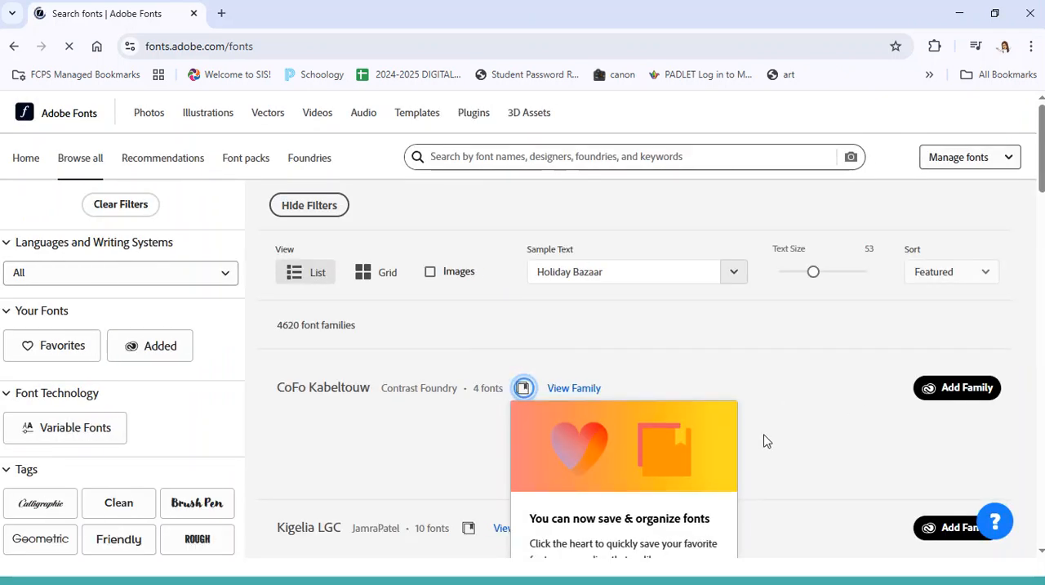
# - Show all tag filters in the font catalogue and filter the families by the Blackletter tag
pyautogui.scroll(-1, 445, 361)
pyautogui.scroll(-8, 391, 401)
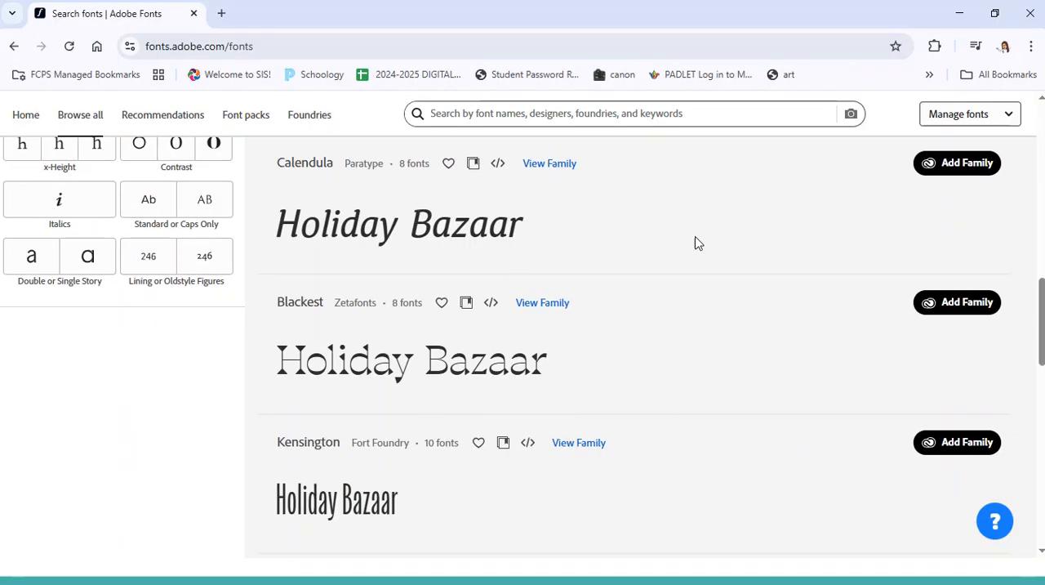
pyautogui.scroll(5, 458, 269)
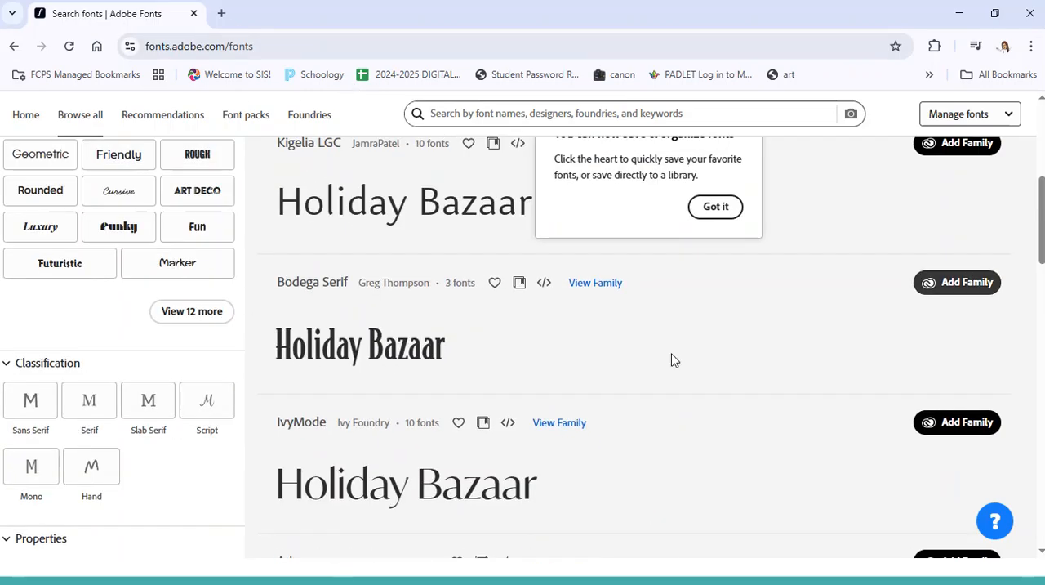
pyautogui.scroll(2, 828, 526)
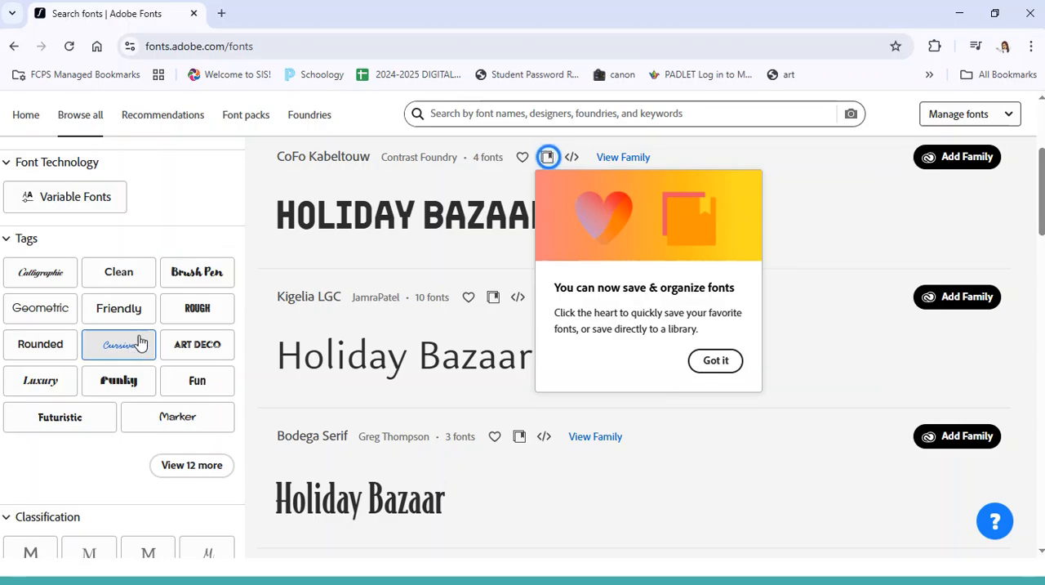
pyautogui.click(208, 473)
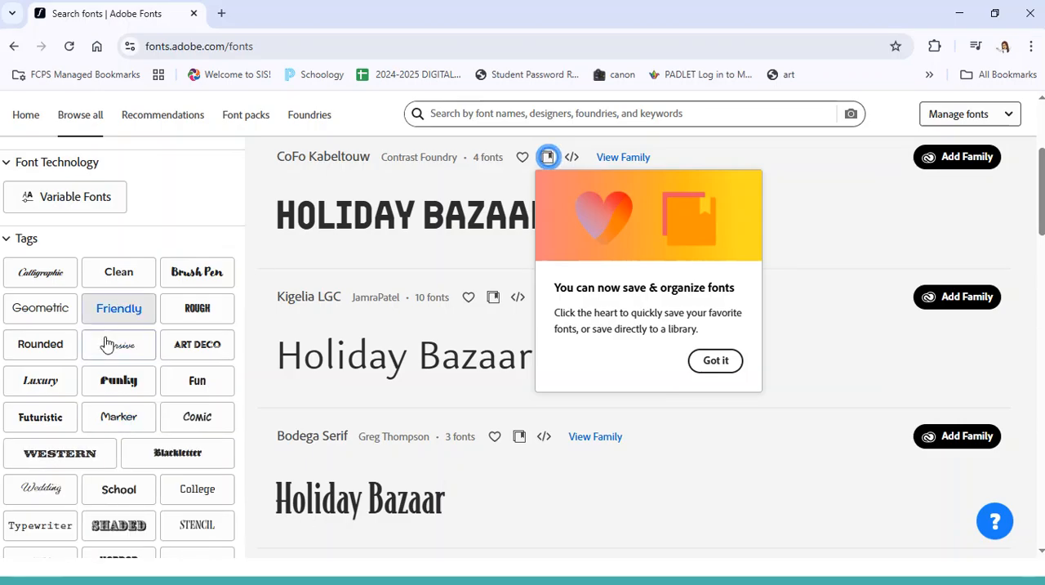
pyautogui.scroll(-1, 225, 488)
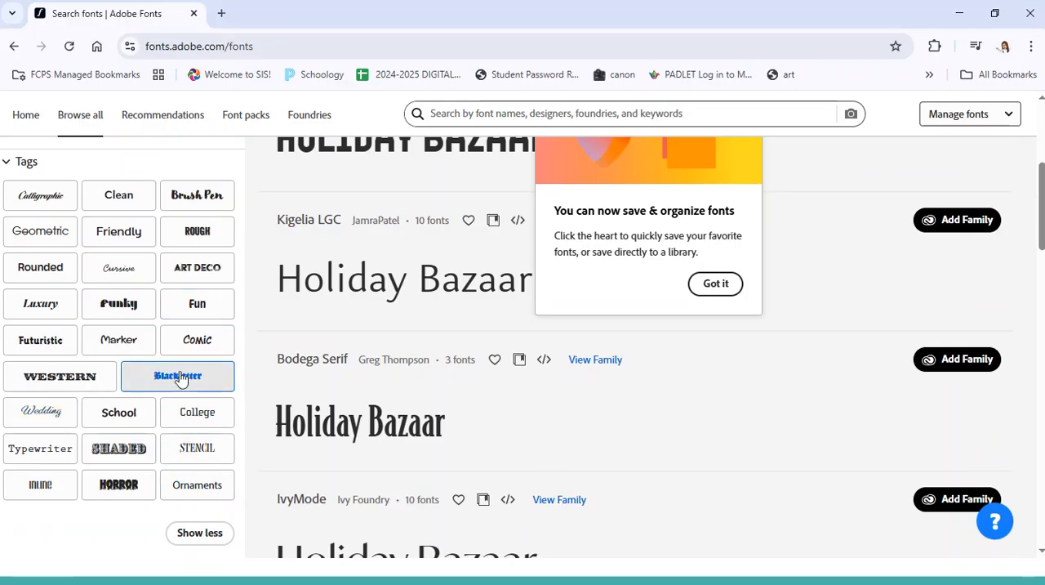
pyautogui.click(187, 382)
pyautogui.click(708, 493)
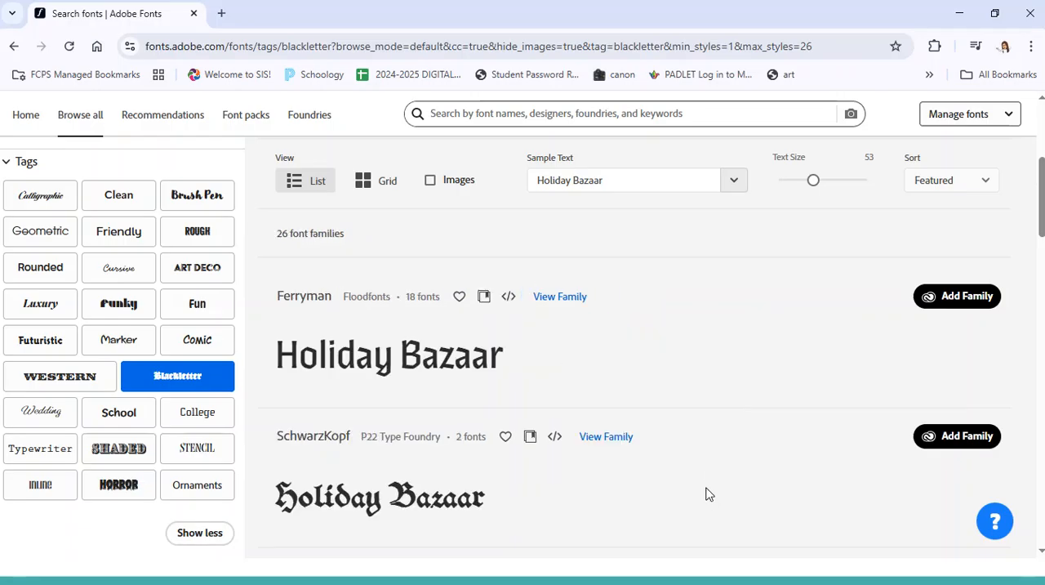
# - Add the Bradley DJR font family to the Adobe apps and acknowledge the notice
pyautogui.scroll(-3, 756, 442)
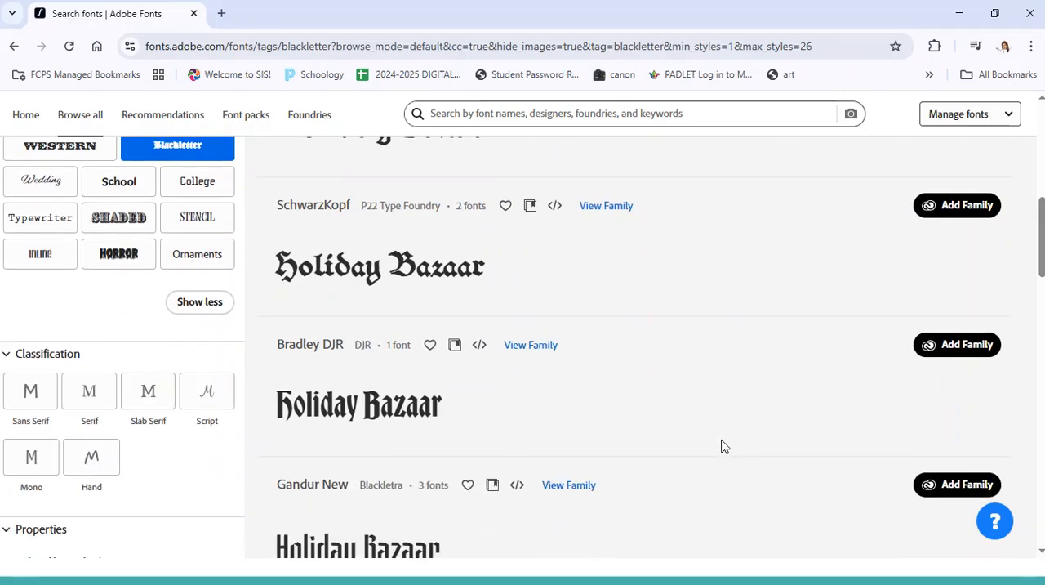
pyautogui.scroll(-2, 723, 445)
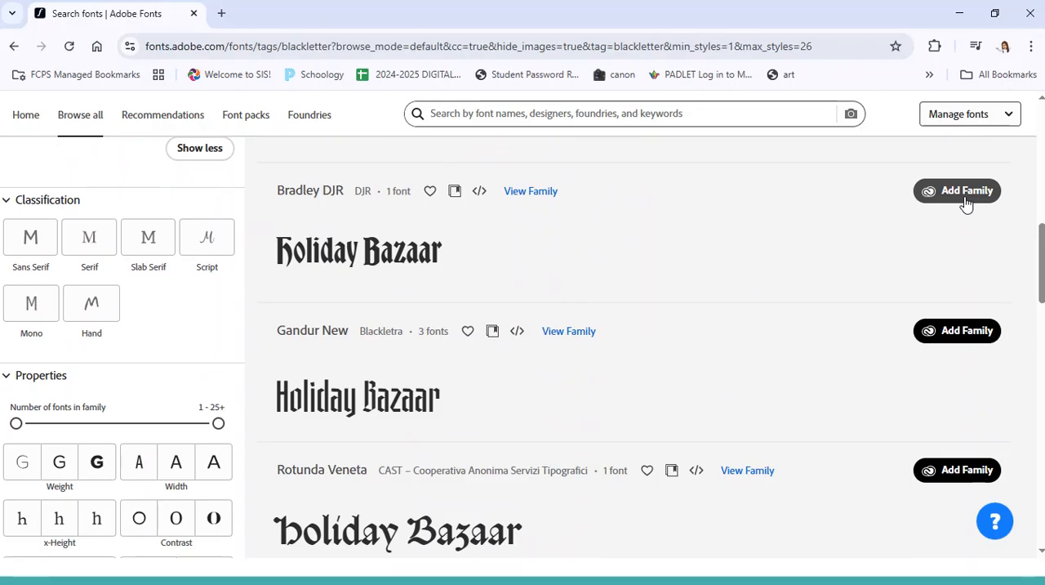
pyautogui.click(966, 191)
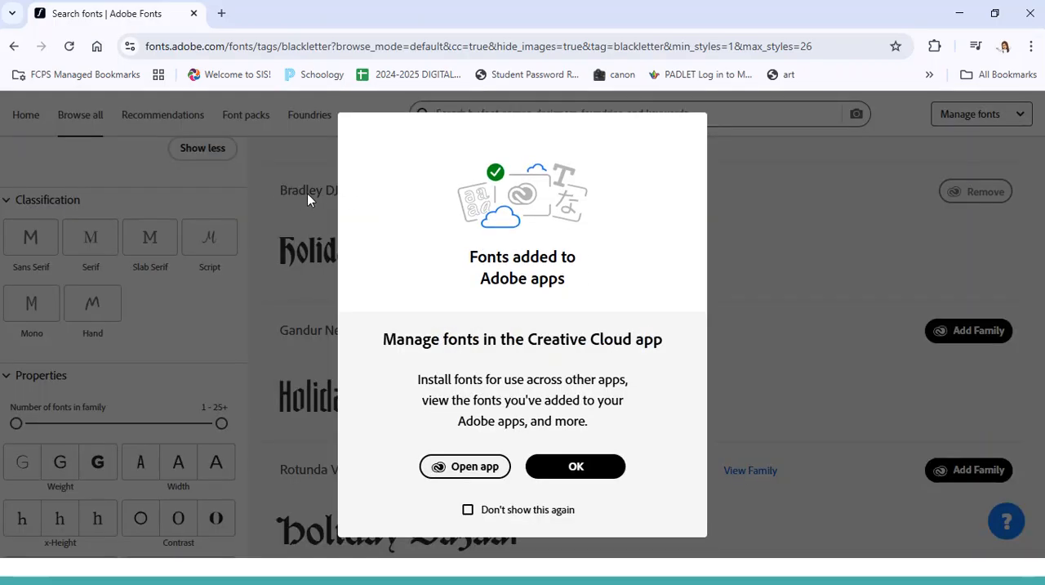
pyautogui.click(581, 471)
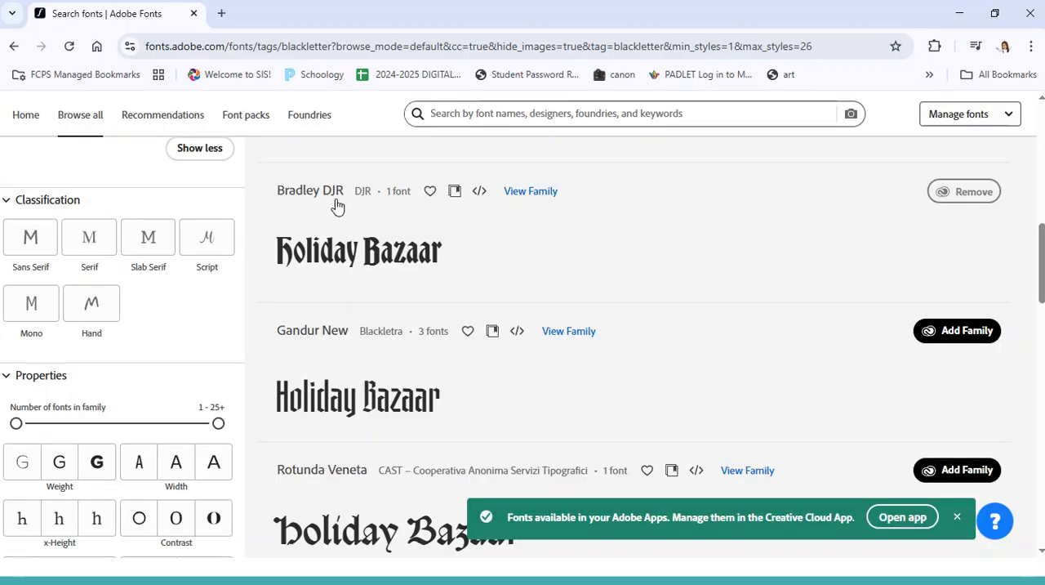
# - Return to Photoshop's Text Demo document and try to change the uppermost text layer's font by searching the font list for "br"
pyautogui.click(962, 15)
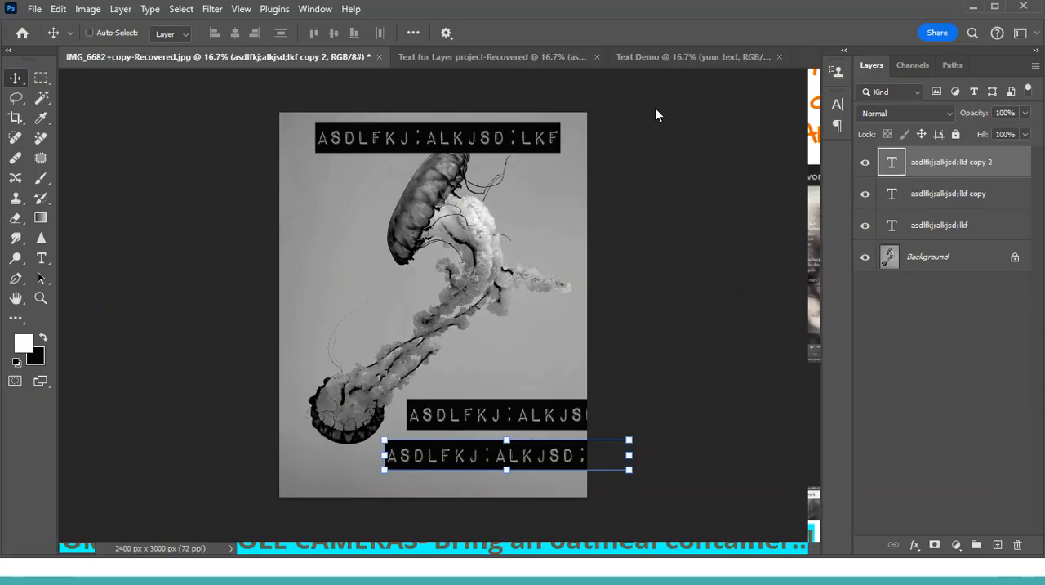
pyautogui.click(659, 56)
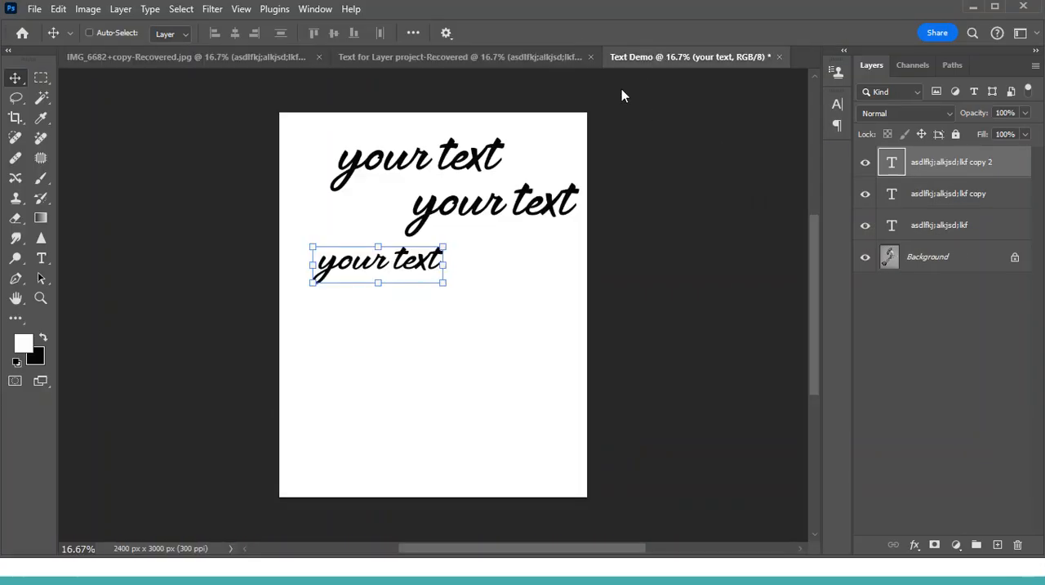
pyautogui.doubleClick(893, 165)
pyautogui.click(206, 33)
pyautogui.write('b')
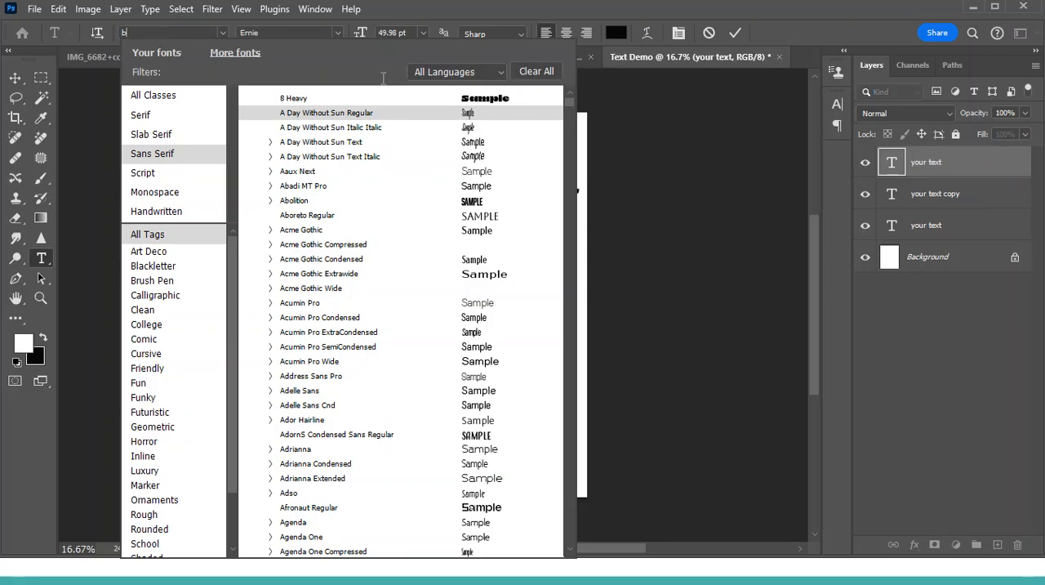
pyautogui.write('r')
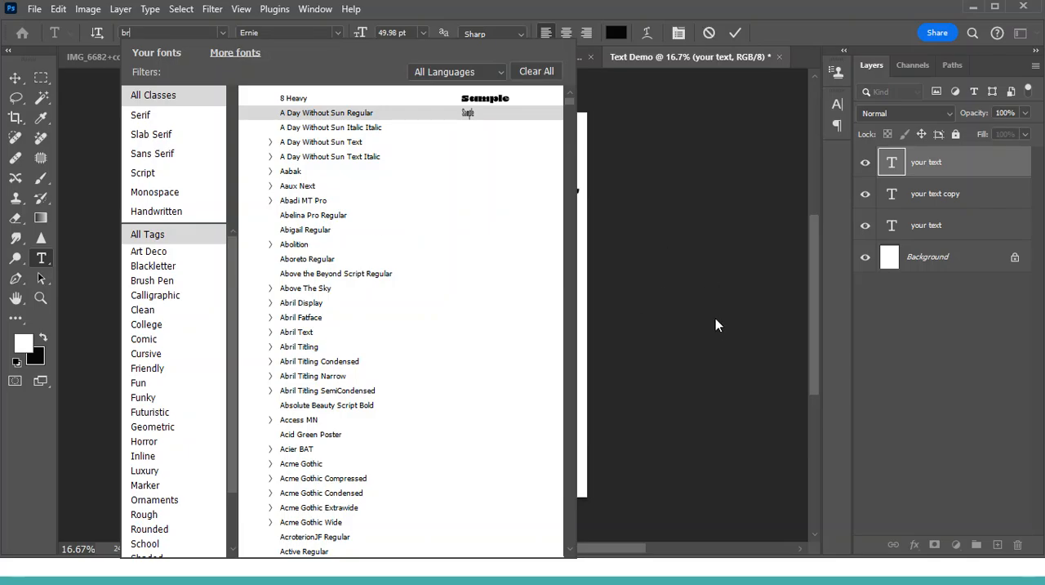
pyautogui.click(660, 260)
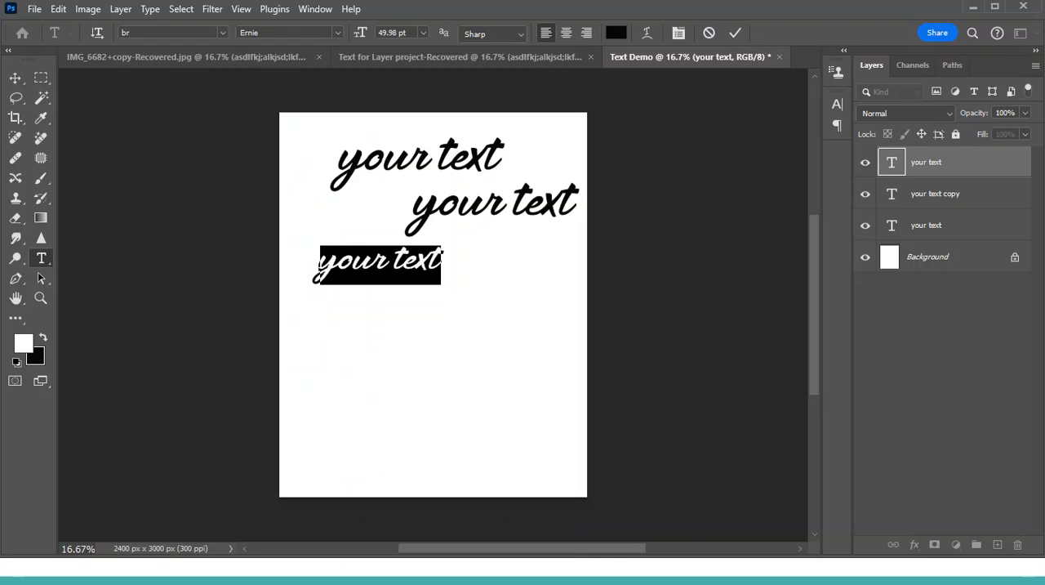
pyautogui.click(15, 78)
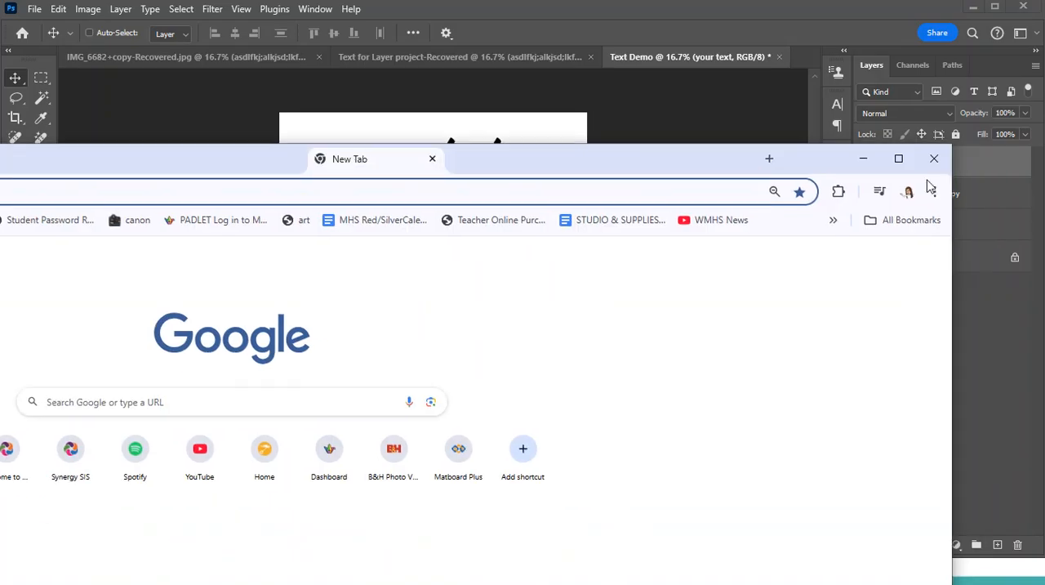
# - Switch to a new Chrome window and open the website 1001freefonts.com
pyautogui.click(890, 163)
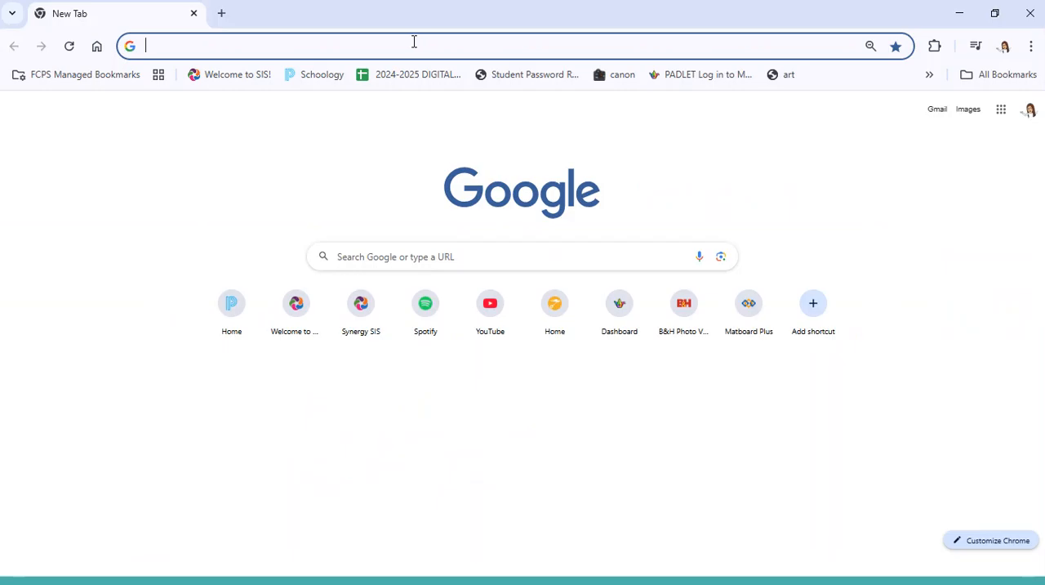
pyautogui.write('1001free')
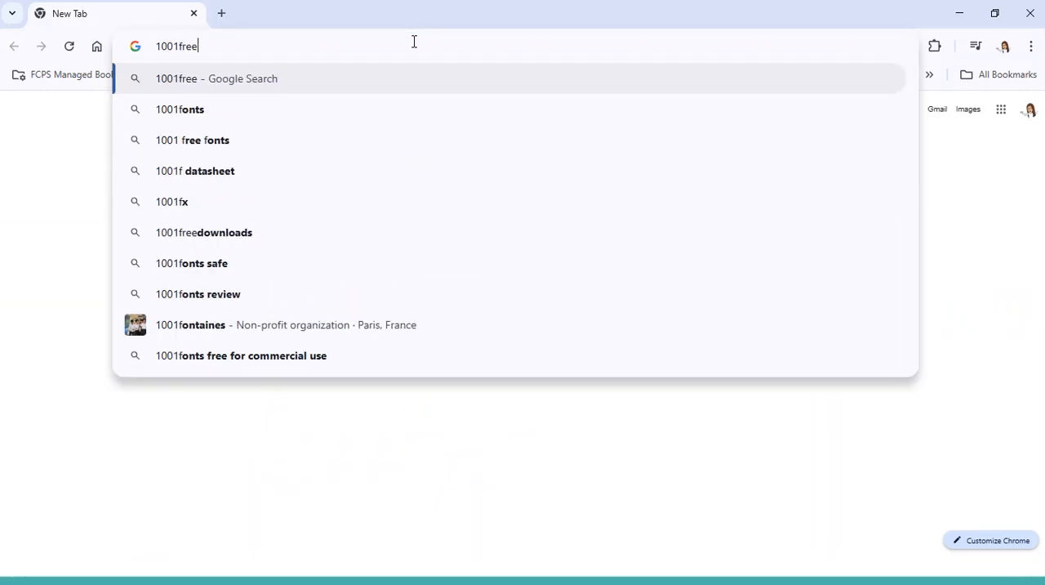
pyautogui.write('fonts.com')
pyautogui.press('Return')
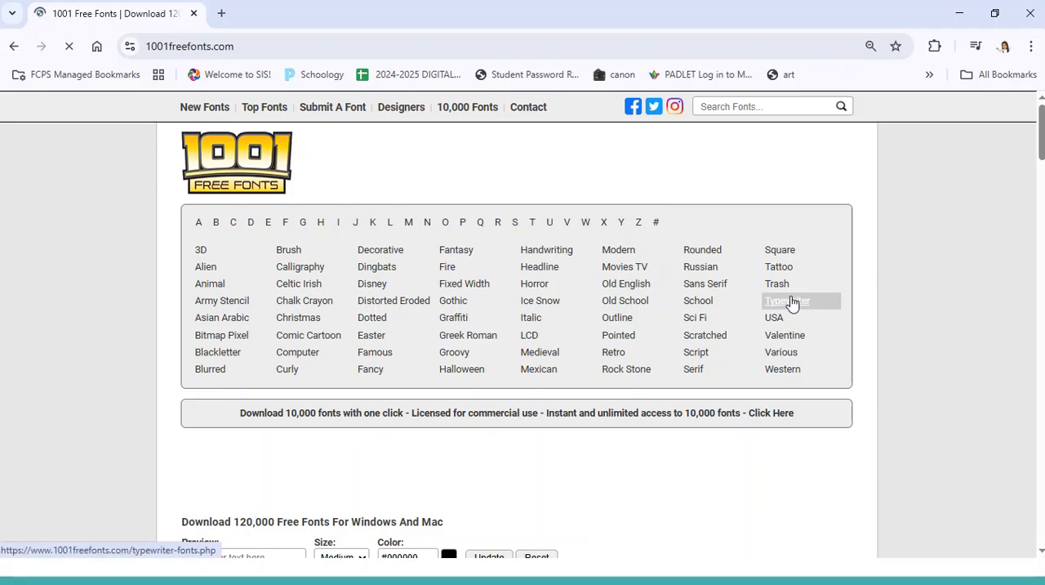
# - Browse the Typewriter font category and download the Moms Typewriter font
pyautogui.click(806, 306)
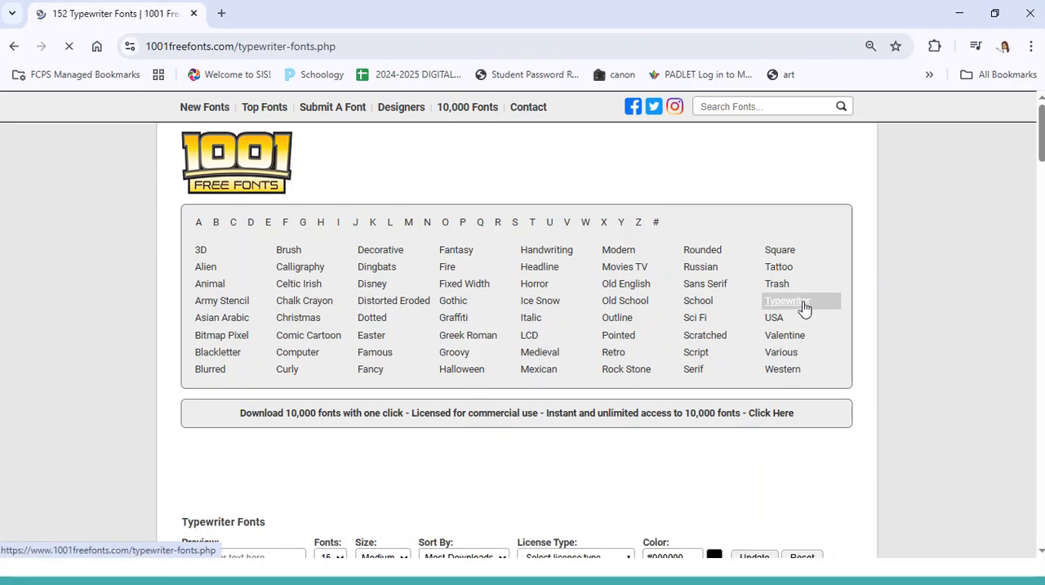
pyautogui.scroll(-6, 896, 319)
pyautogui.scroll(-3, 733, 364)
pyautogui.scroll(-1, 518, 310)
pyautogui.scroll(-2, 517, 317)
pyautogui.click(802, 377)
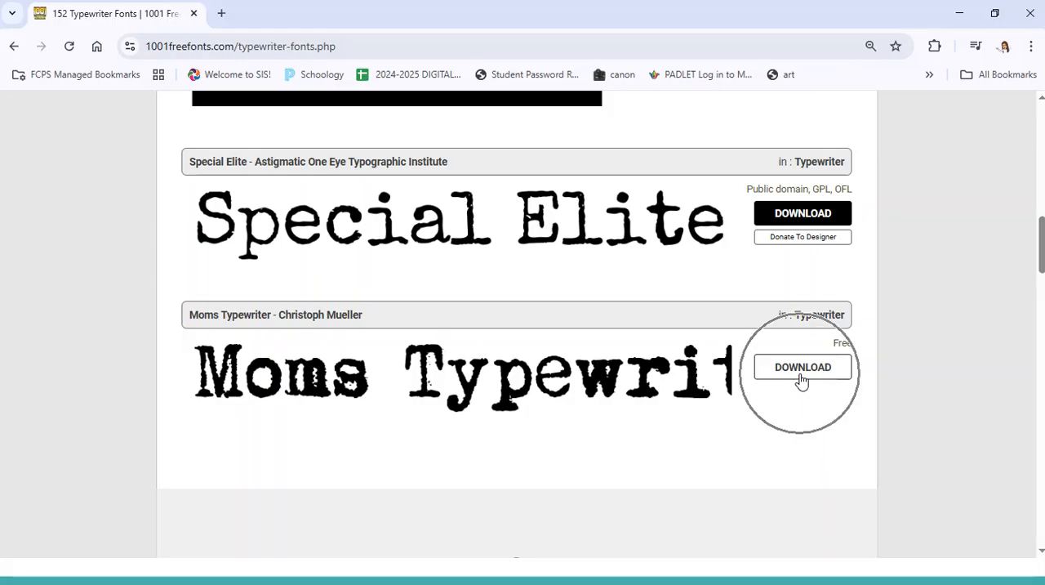
pyautogui.click(806, 372)
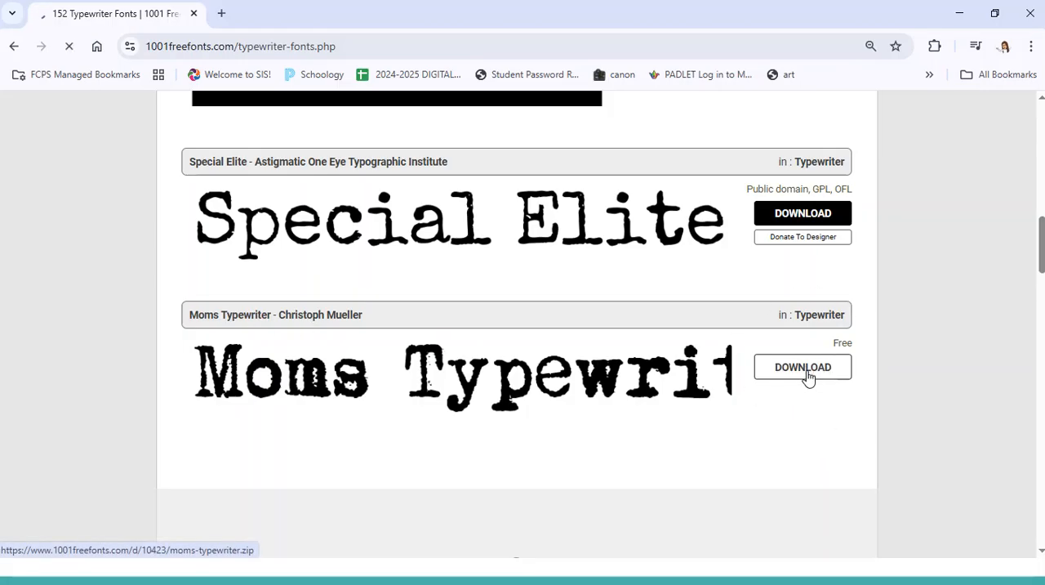
pyautogui.click(806, 374)
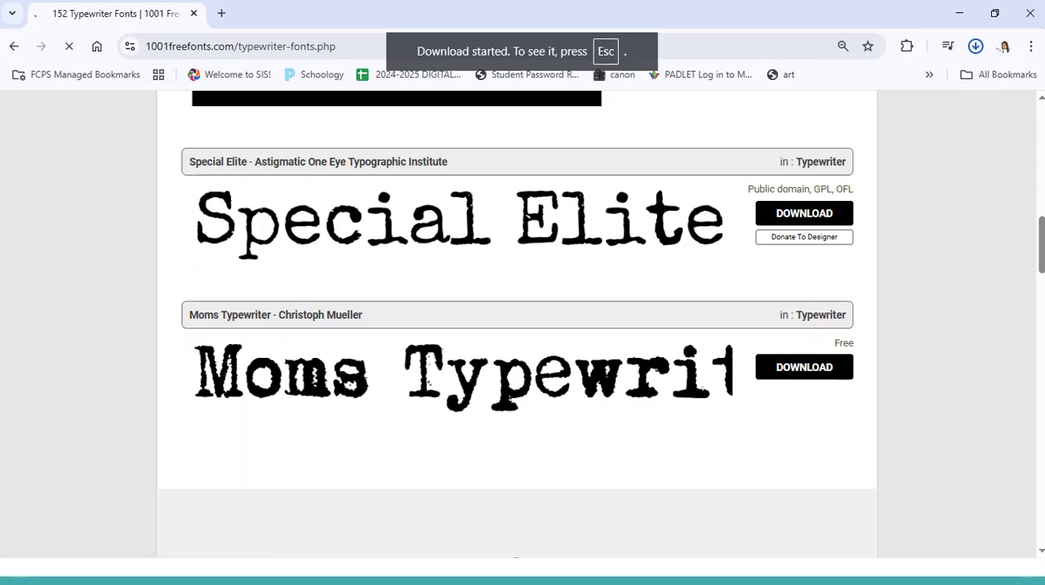
# - Switch to File Explorer's Downloads folder and open the moms-typewriter.zip archive
pyautogui.click(960, 13)
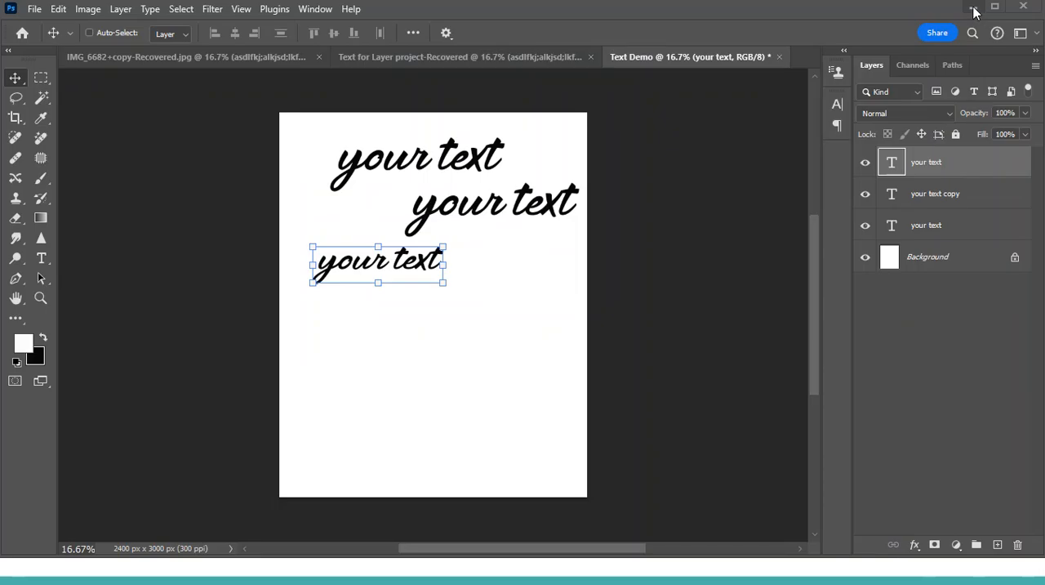
pyautogui.hotkey('alt', 'Tab')
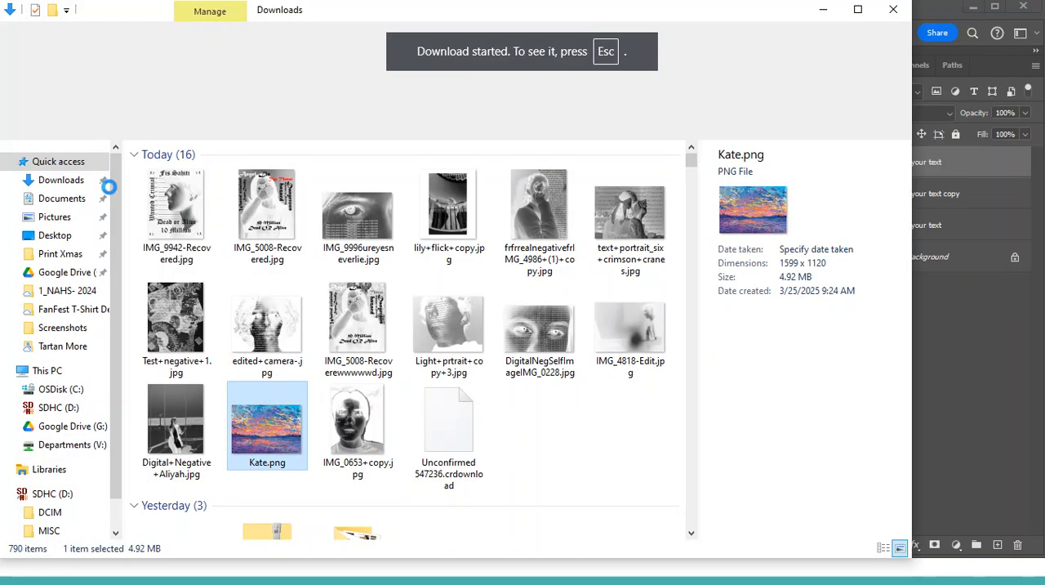
pyautogui.click(71, 183)
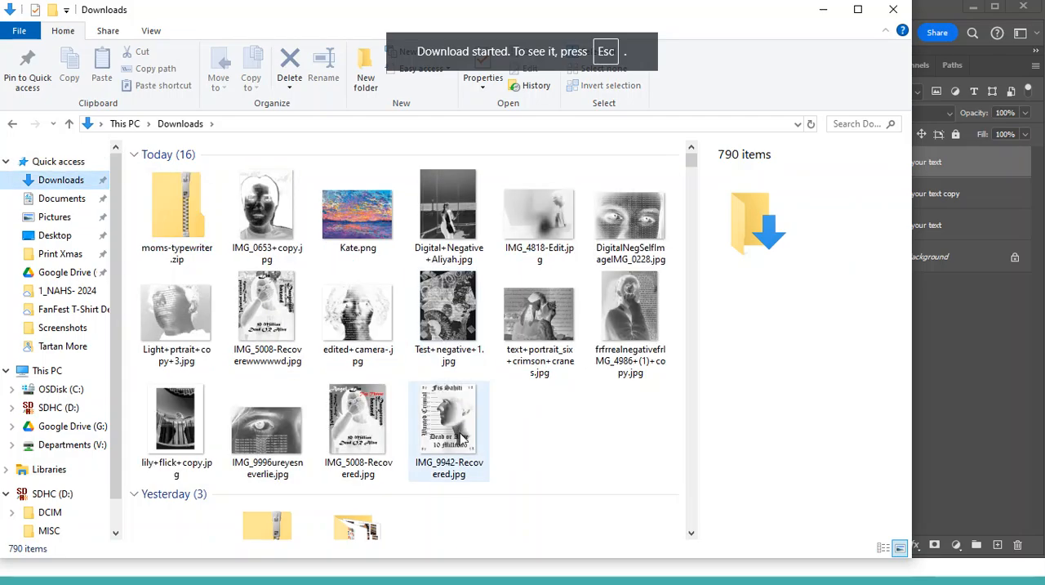
pyautogui.click(176, 224)
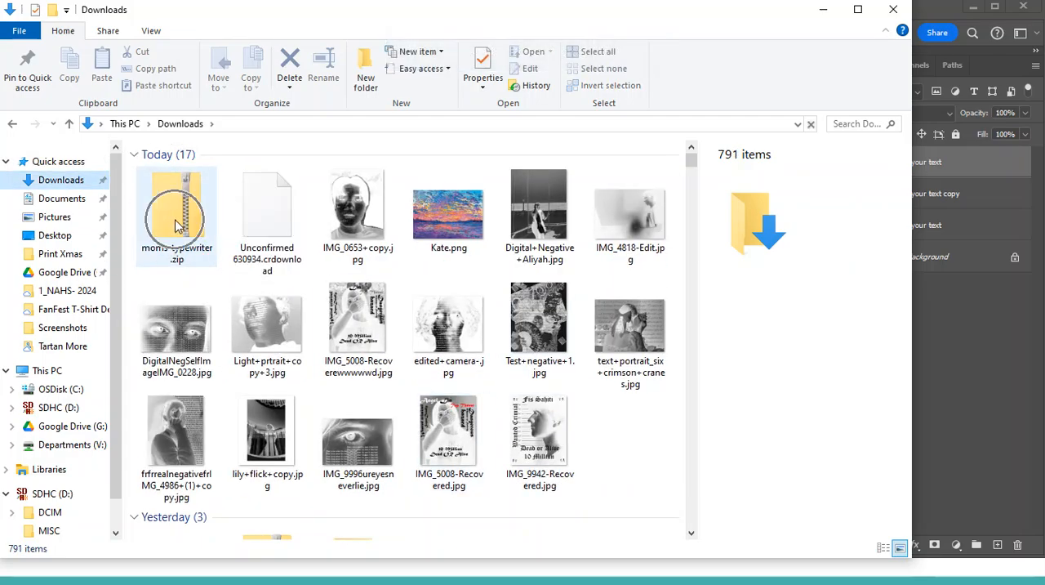
pyautogui.doubleClick(175, 220)
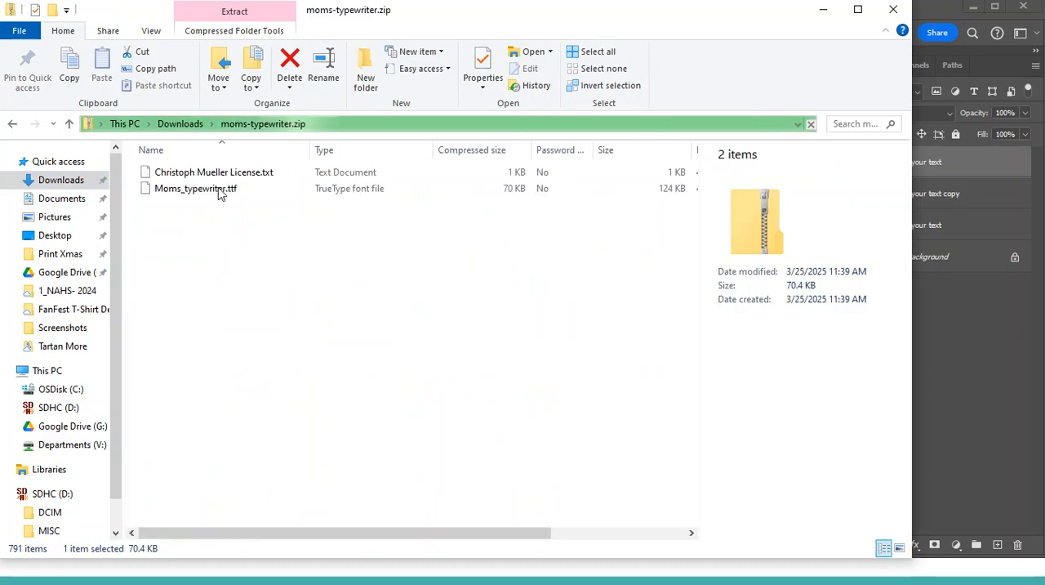
# - Install the font from Moms_typewriter.ttf and minimize the folder and font preview windows to return to Photoshop
pyautogui.doubleClick(210, 187)
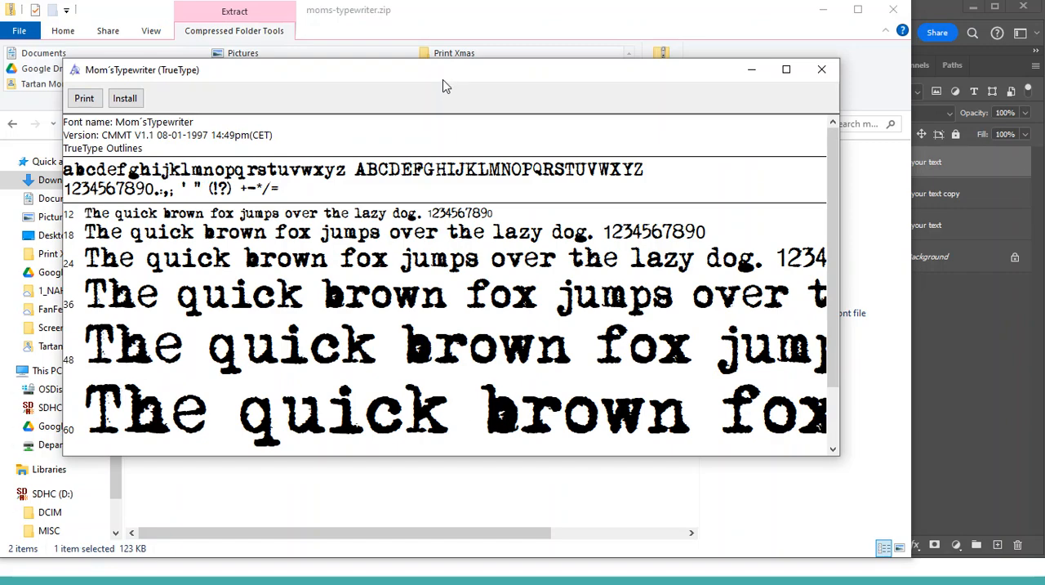
pyautogui.click(129, 99)
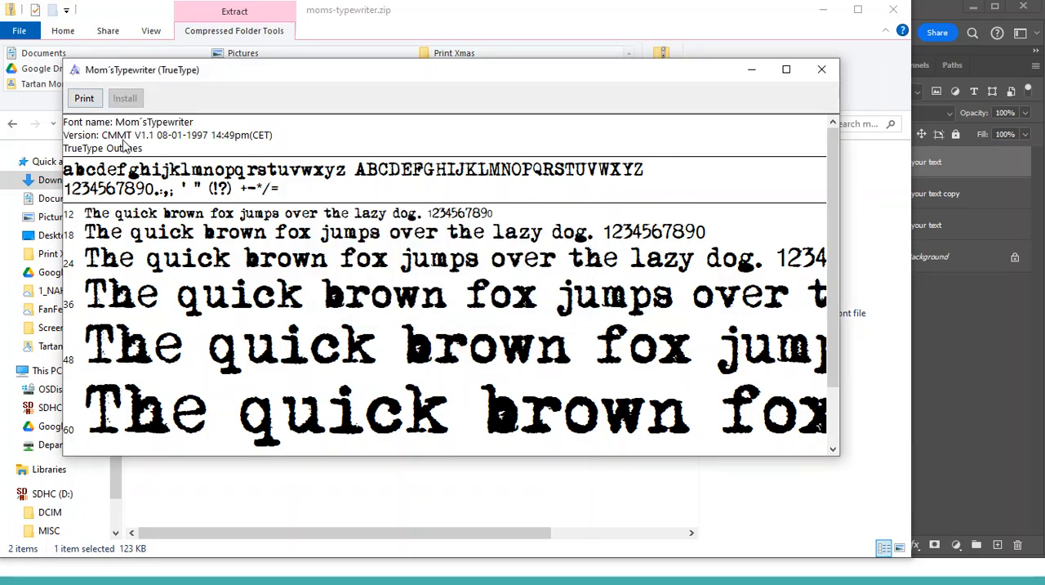
pyautogui.click(827, 17)
pyautogui.click(825, 11)
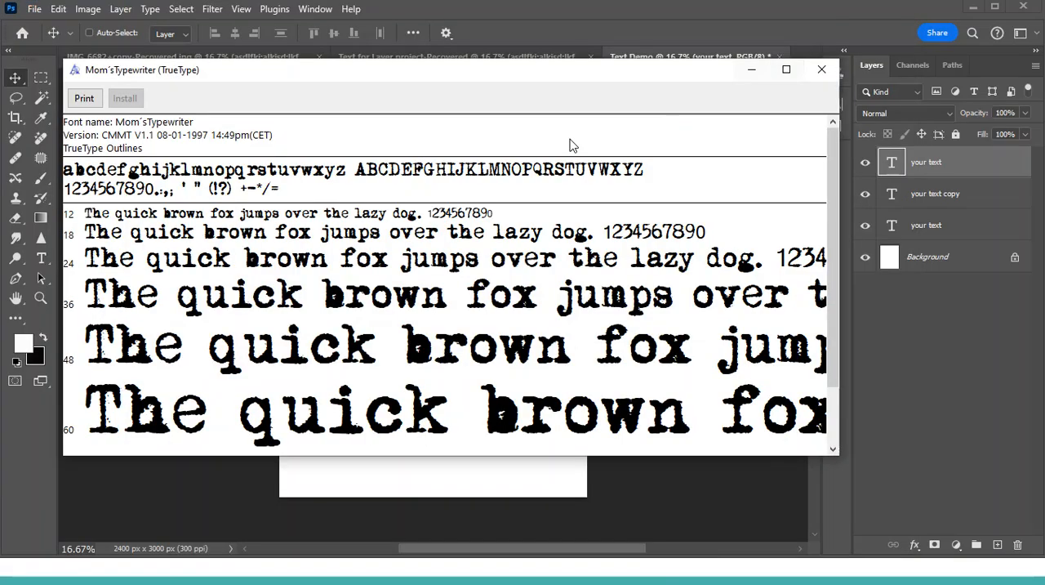
pyautogui.click(748, 68)
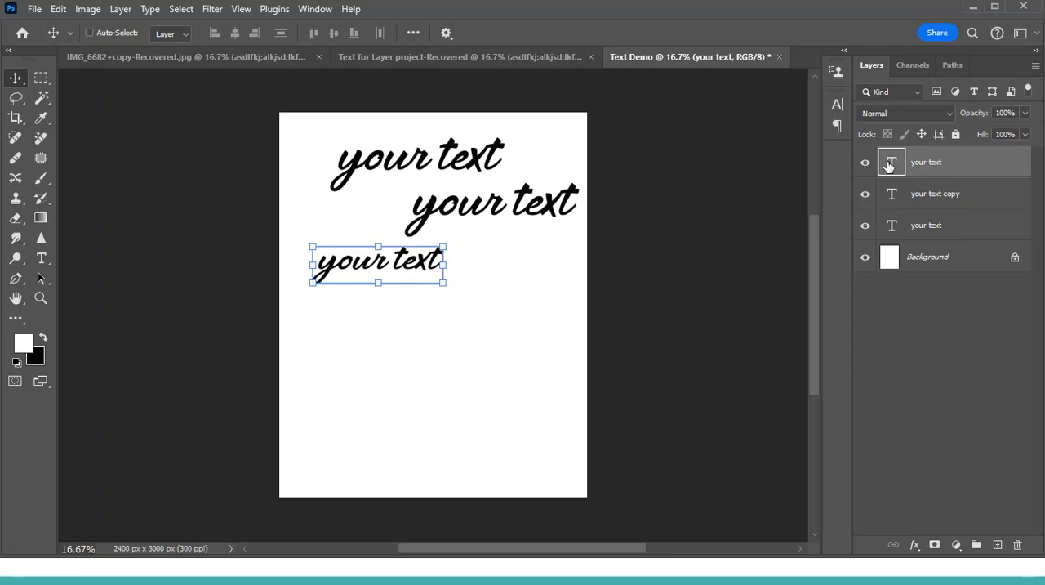
# - Try to change the uppermost text layer's font by searching for "mom" and looking through the font list
pyautogui.doubleClick(891, 163)
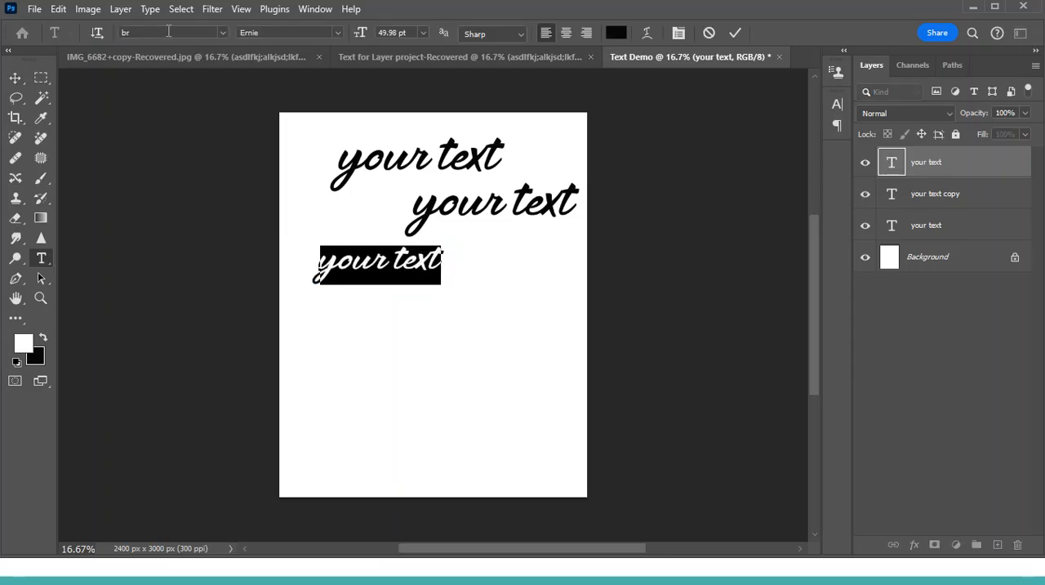
pyautogui.write('mon')
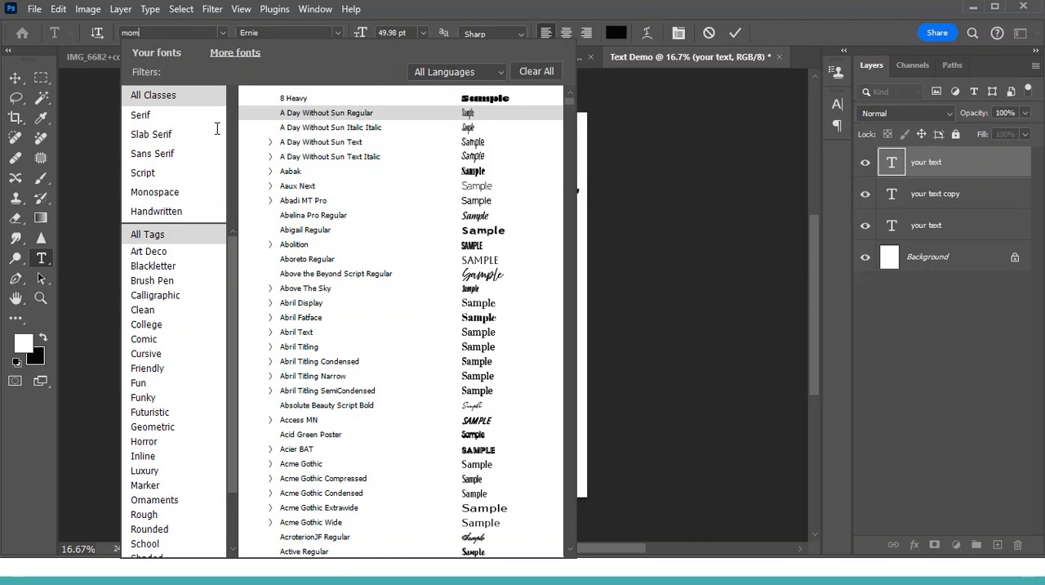
pyautogui.scroll(-10, 417, 326)
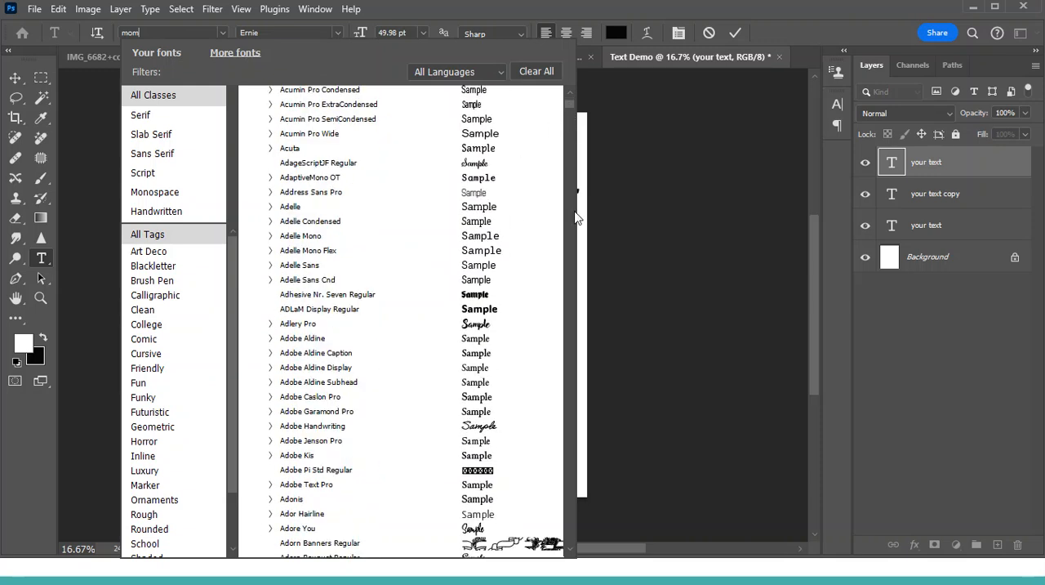
pyautogui.scroll(-20, 381, 281)
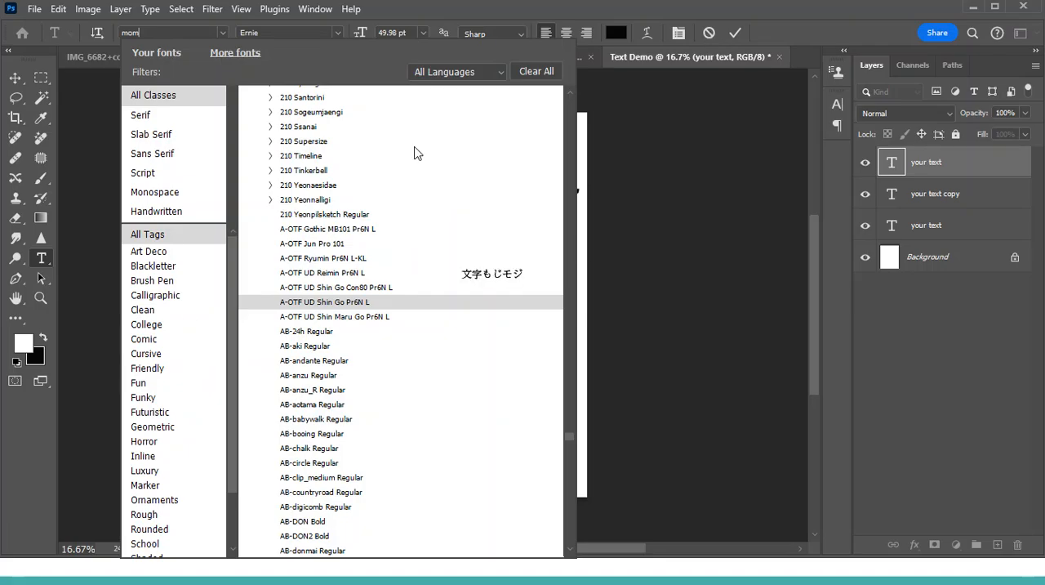
pyautogui.click(141, 30)
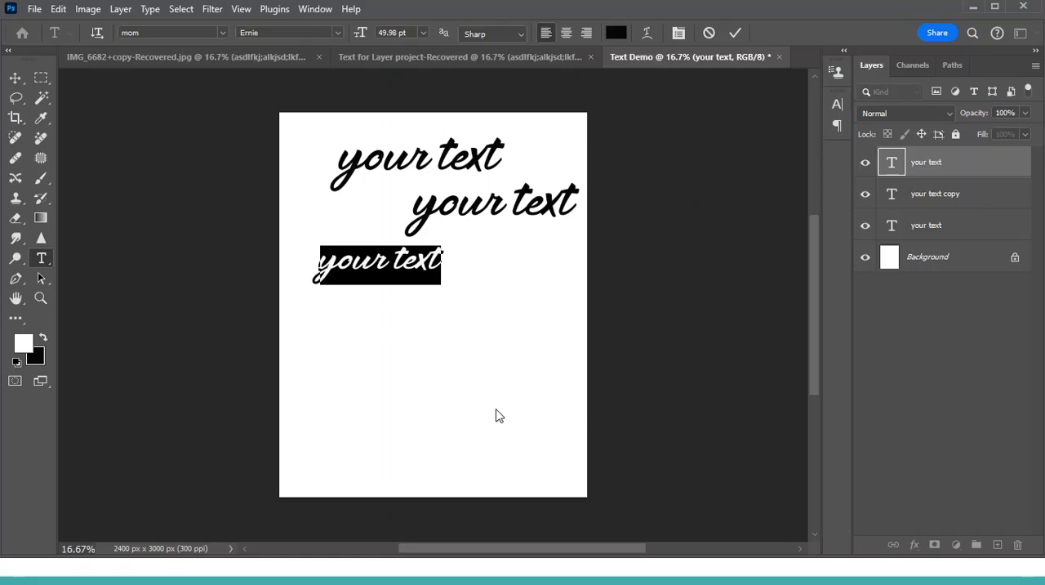
# - Switch to the IMG_6682+copy-Recovered.jpg document, select the Background layer and hide all three text layers
pyautogui.click(424, 58)
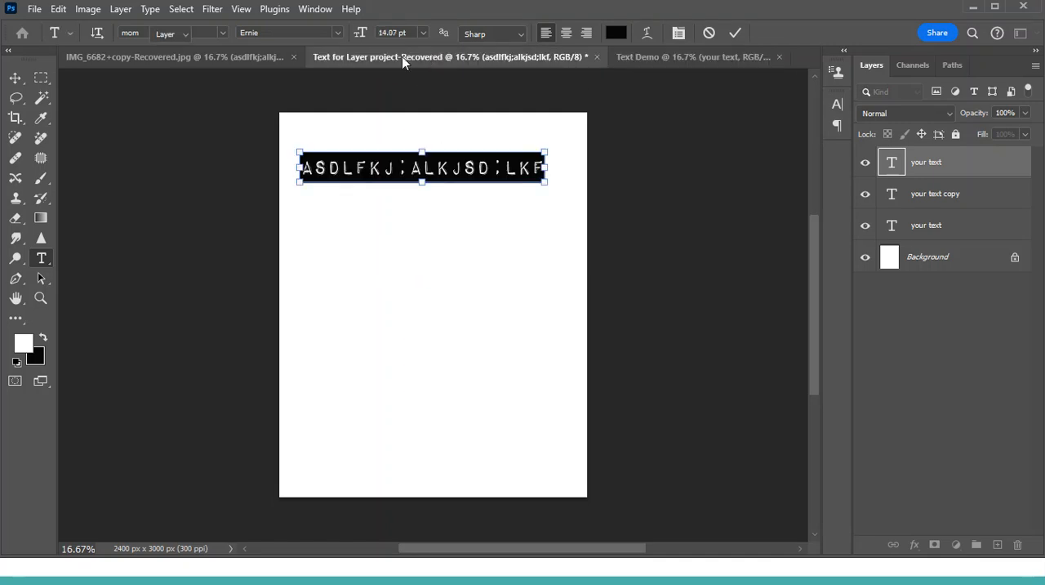
pyautogui.click(222, 59)
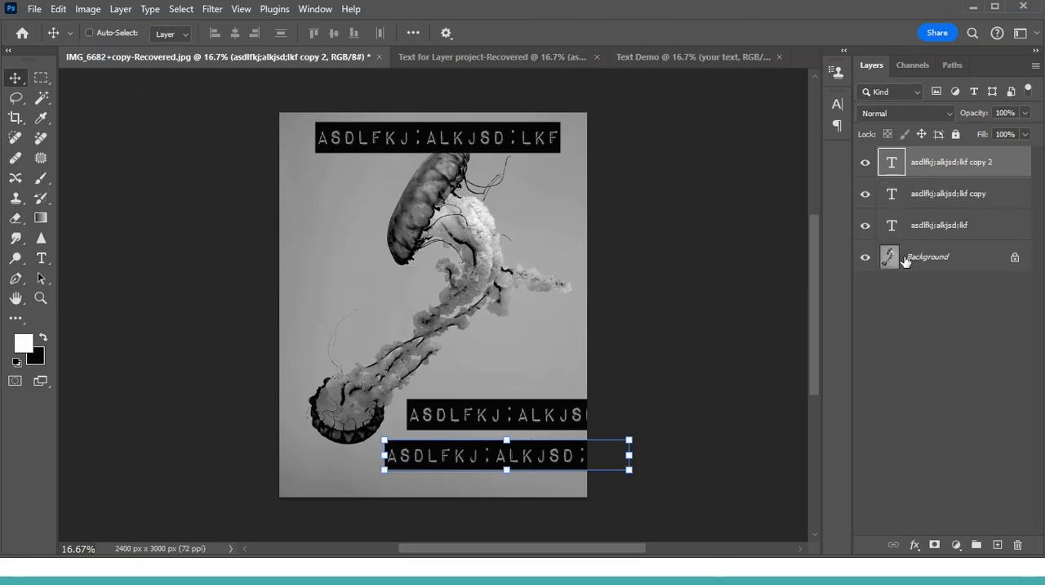
pyautogui.click(936, 261)
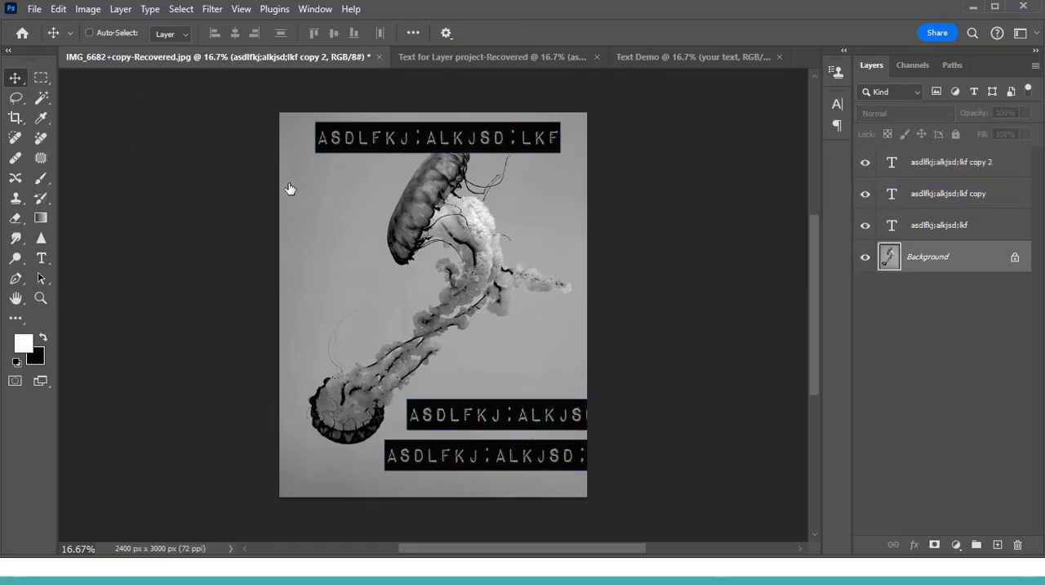
pyautogui.click(865, 225)
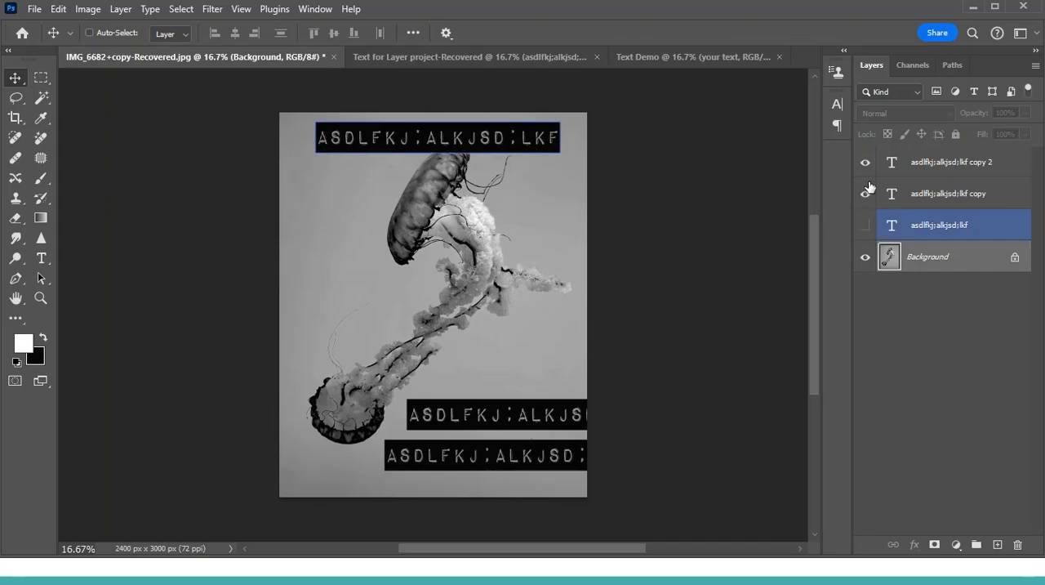
pyautogui.moveTo(866, 189); pyautogui.dragTo(866, 167)
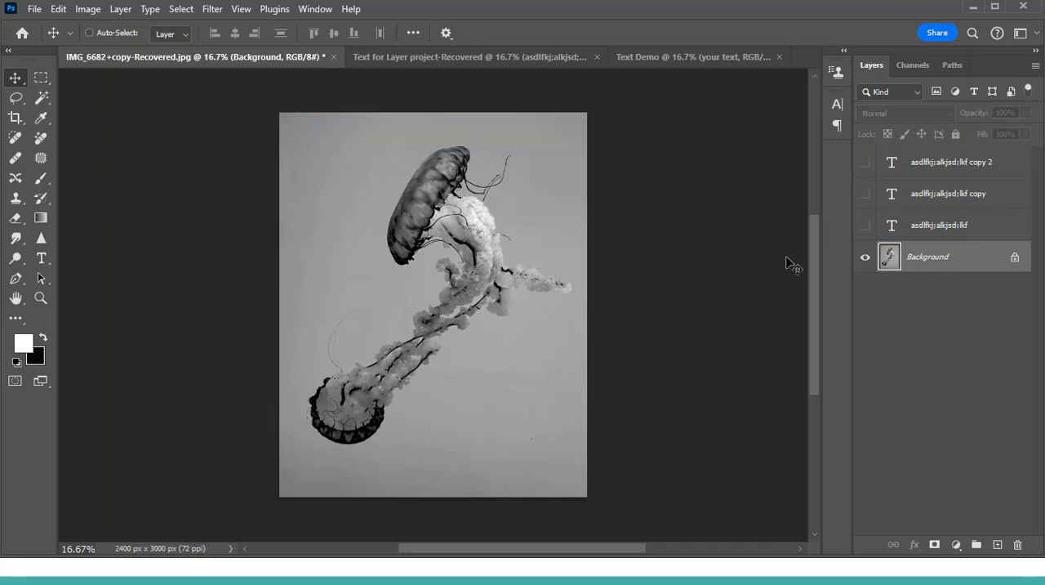
# - Copy the jellyfish Background layer from IMG_6682+copy-Recovered.jpg into the Text Demo document as a new layer above the text
pyautogui.click(694, 59)
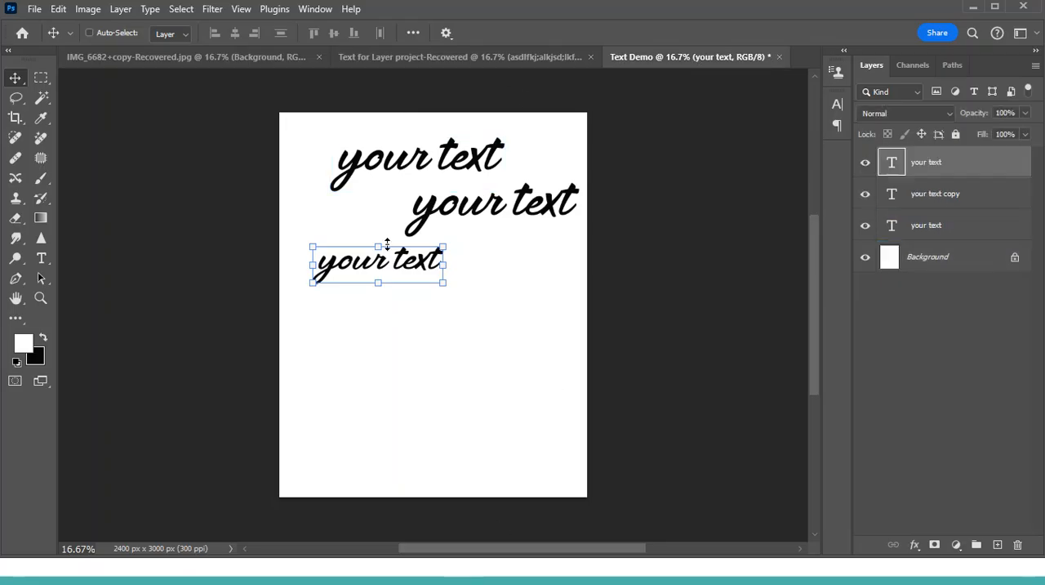
pyautogui.click(221, 59)
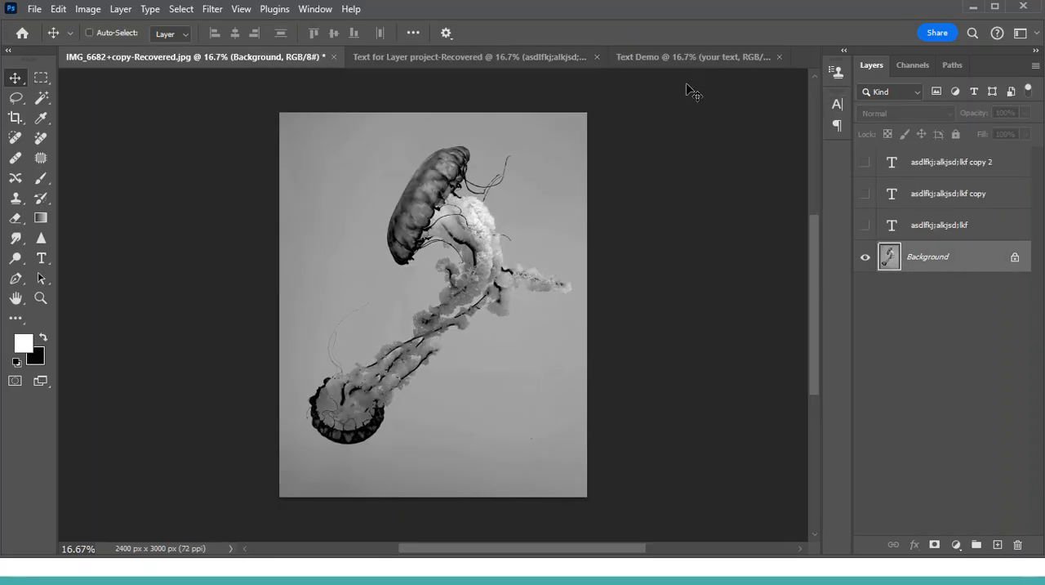
pyautogui.press('ctrl')
pyautogui.hotkey('ctrl', 'a')
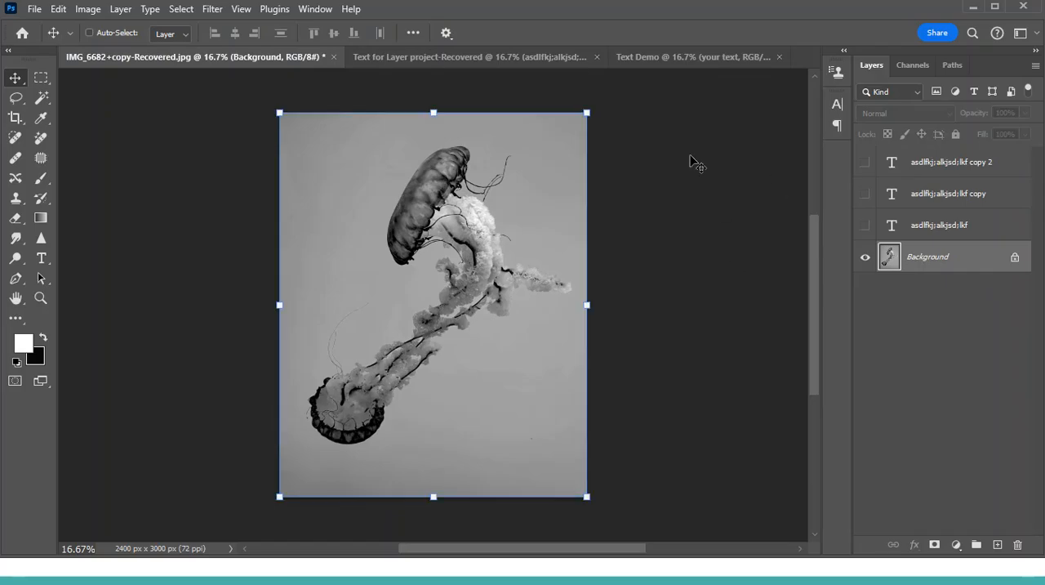
pyautogui.click(687, 57)
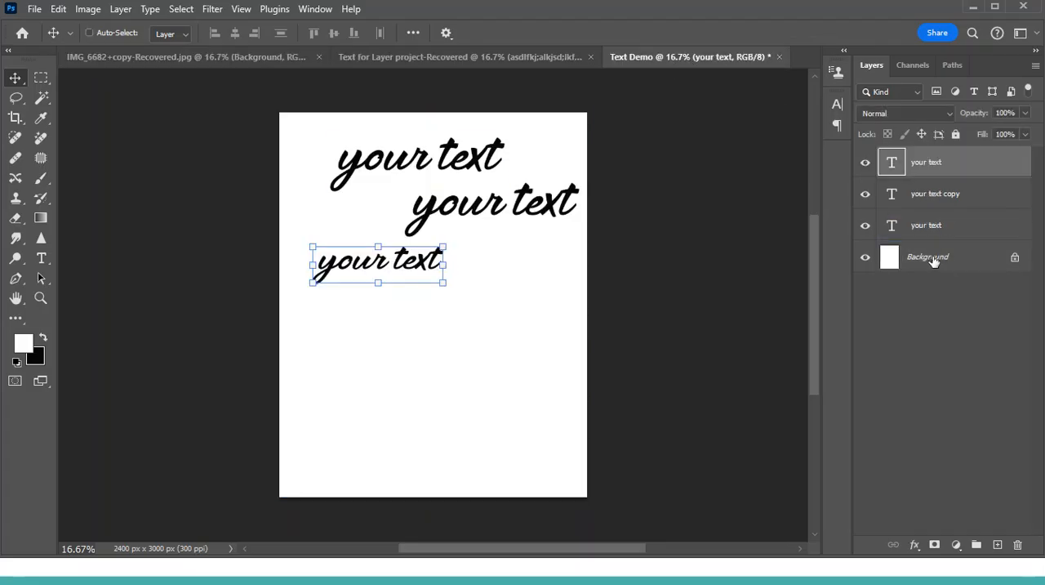
pyautogui.moveTo(933, 237); pyautogui.dragTo(933, 239)
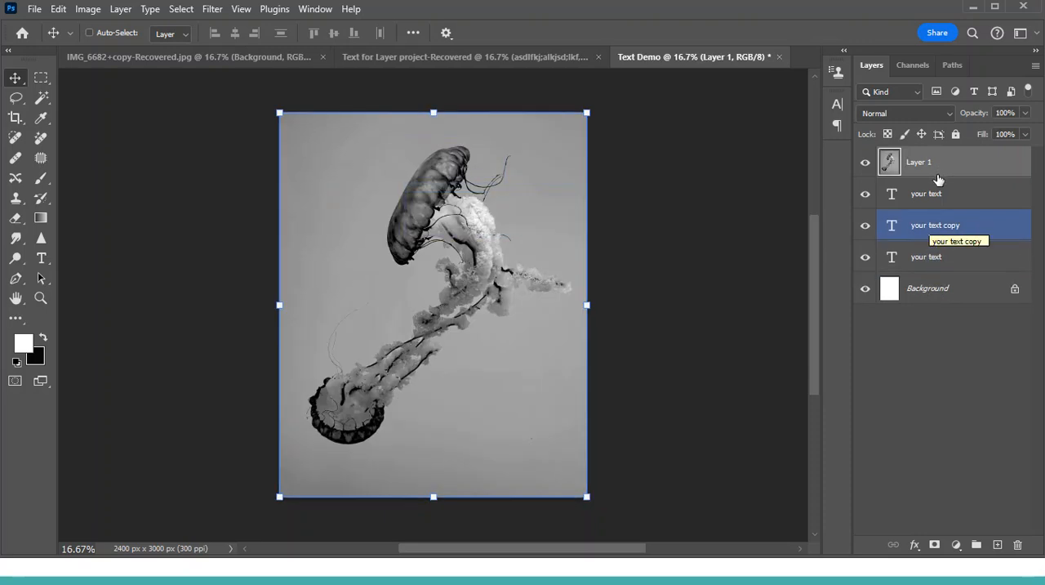
pyautogui.click(586, 114)
pyautogui.moveTo(586, 114); pyautogui.dragTo(521, 167)
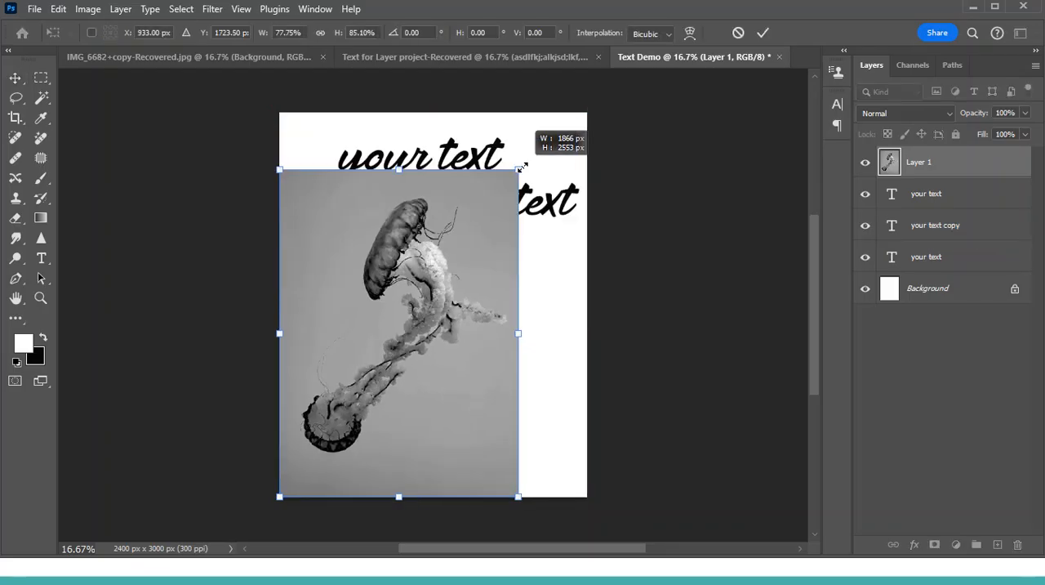
pyautogui.moveTo(589, 139); pyautogui.dragTo(597, 130)
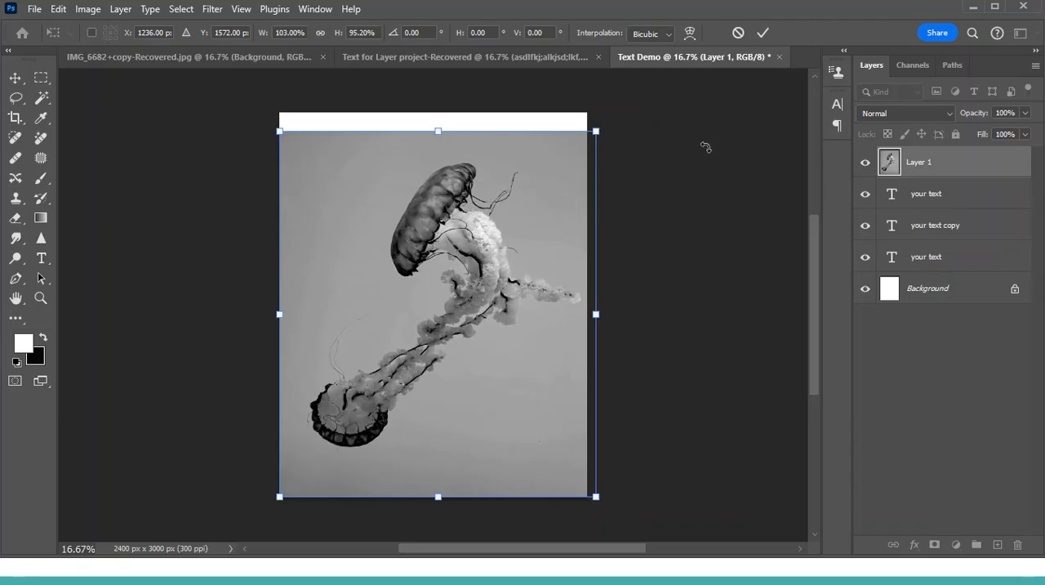
pyautogui.click(738, 32)
# - Move the jellyfish layer below all three text layers, directly above the Background layer
pyautogui.click(901, 193)
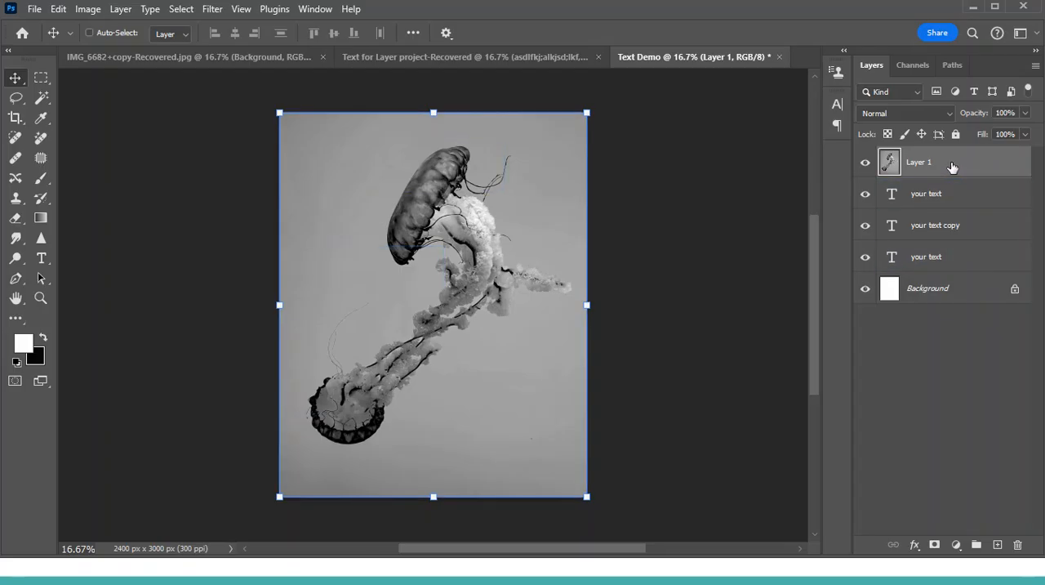
pyautogui.moveTo(956, 168); pyautogui.dragTo(940, 269)
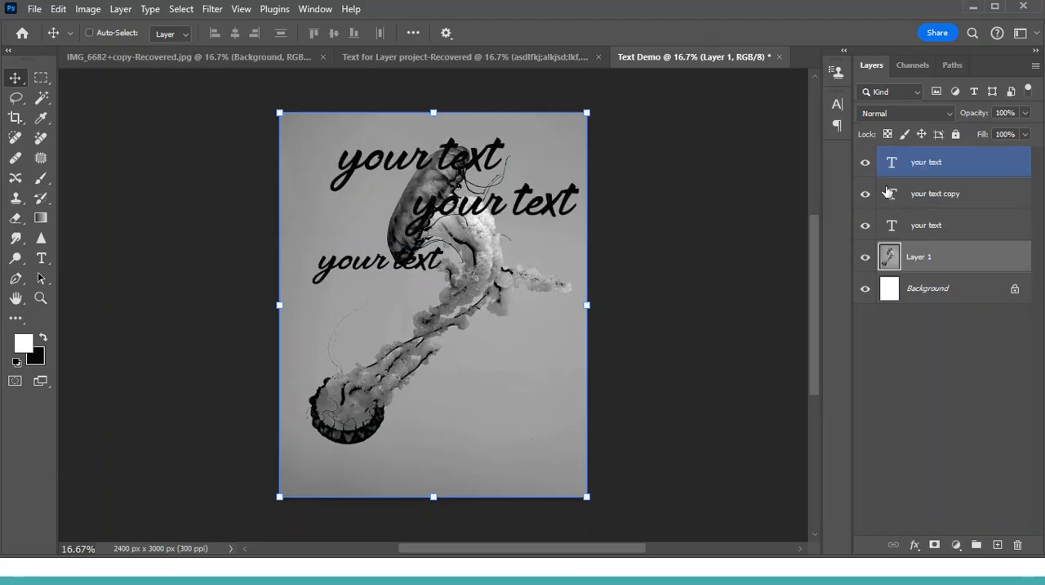
# - Move the lowest text layer to the image's lower right corner and place the "your text copy" line just above it
pyautogui.click(896, 224)
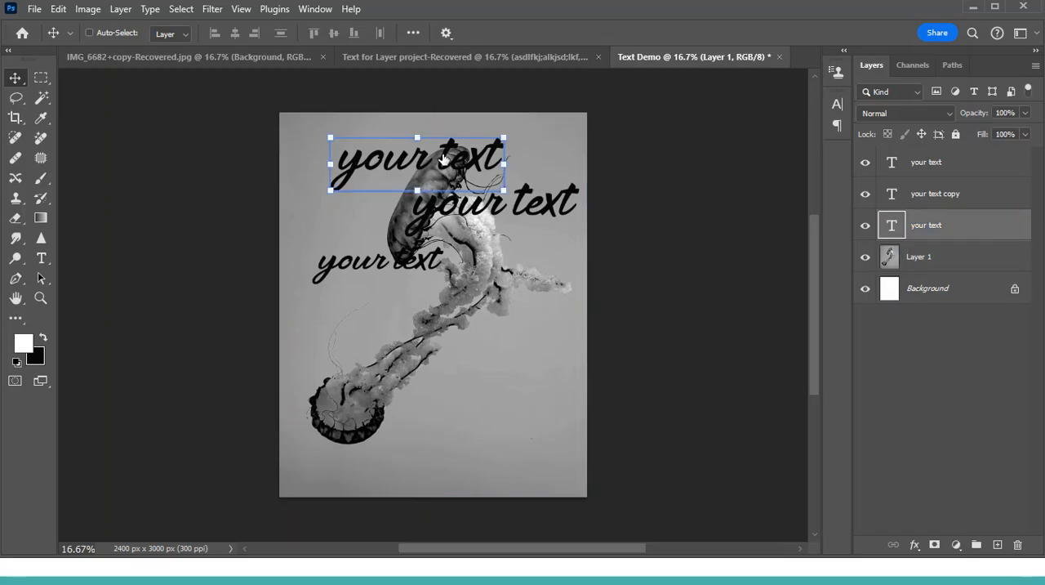
pyautogui.moveTo(445, 159); pyautogui.dragTo(535, 177)
pyautogui.moveTo(545, 344); pyautogui.dragTo(511, 454)
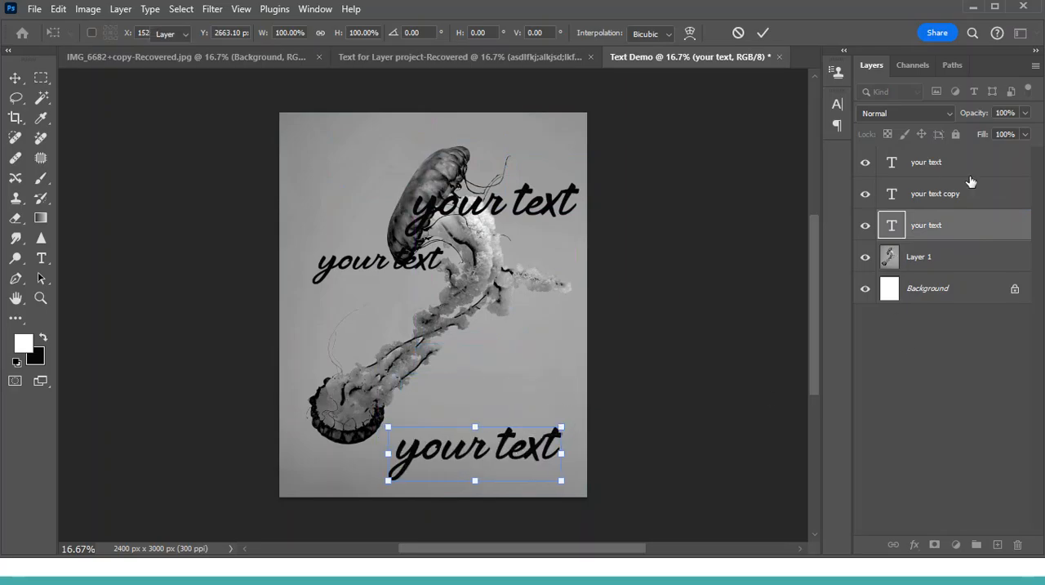
pyautogui.click(956, 196)
pyautogui.moveTo(543, 209); pyautogui.dragTo(463, 373)
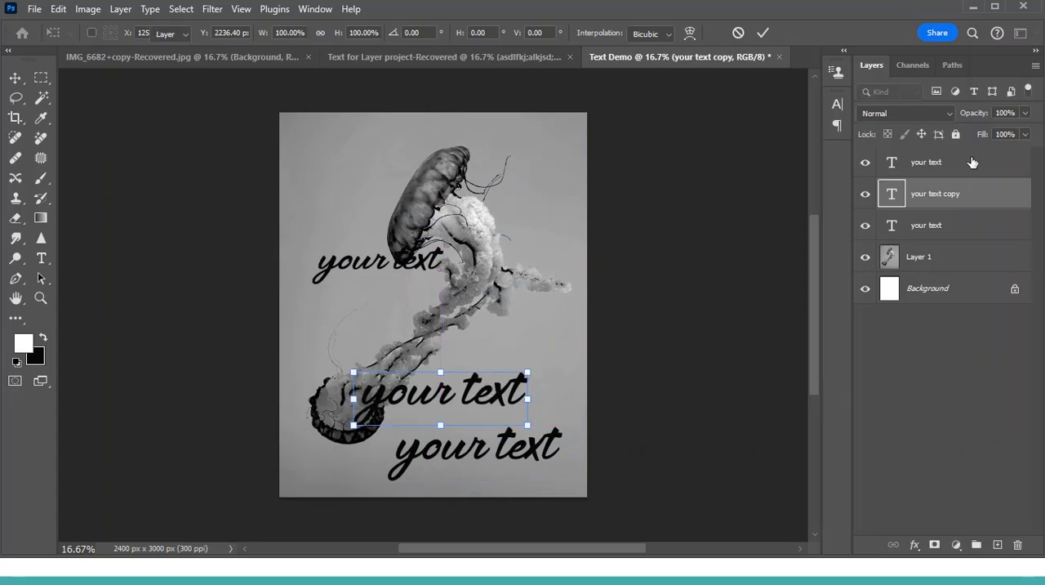
pyautogui.press('Return')
pyautogui.press('ctrl')
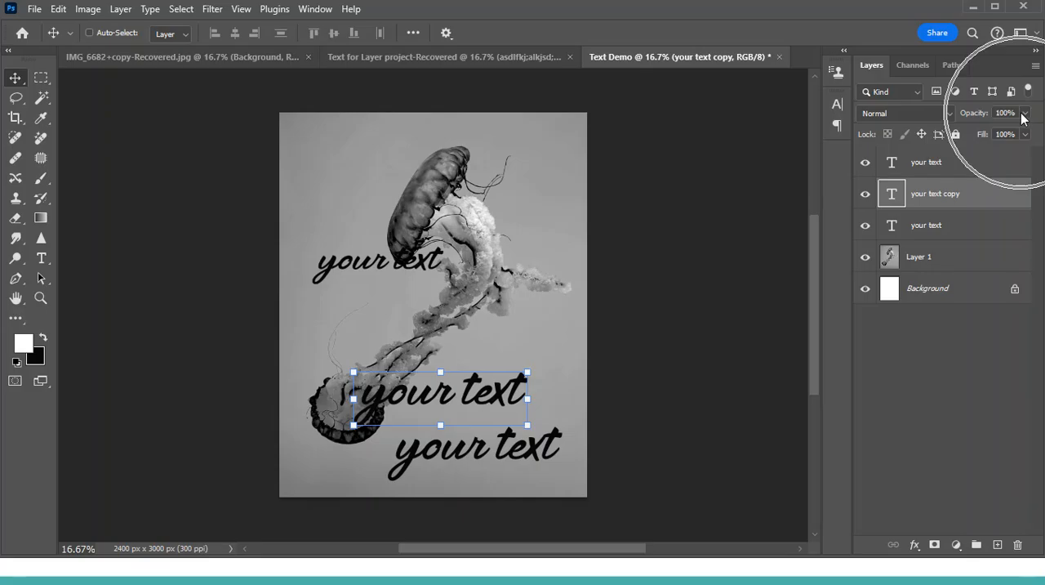
# - Set the opacity of the "your text copy" layer to 63% and move its text slightly downward
pyautogui.click(1026, 114)
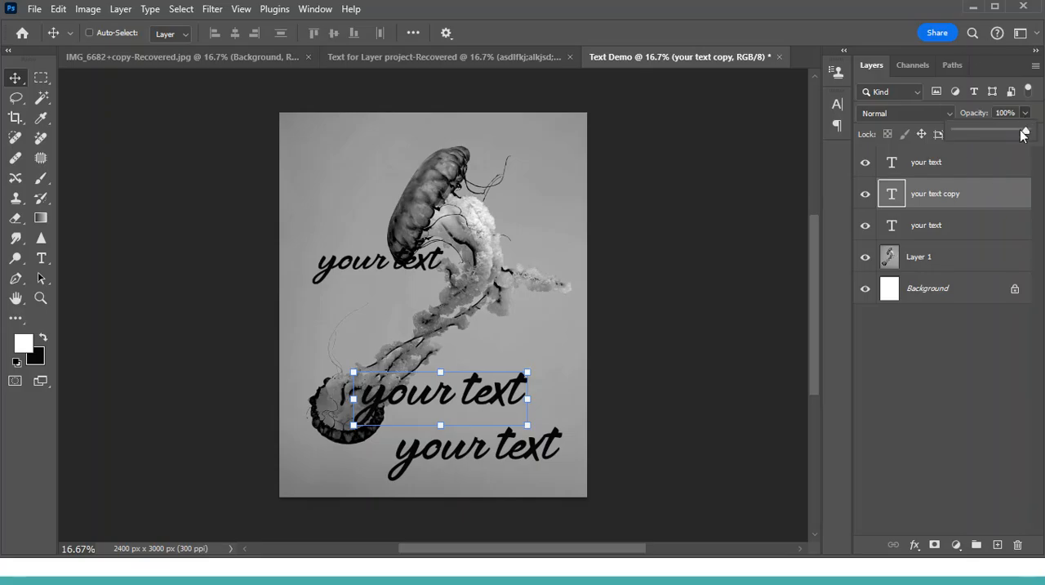
pyautogui.moveTo(1020, 133); pyautogui.dragTo(998, 133)
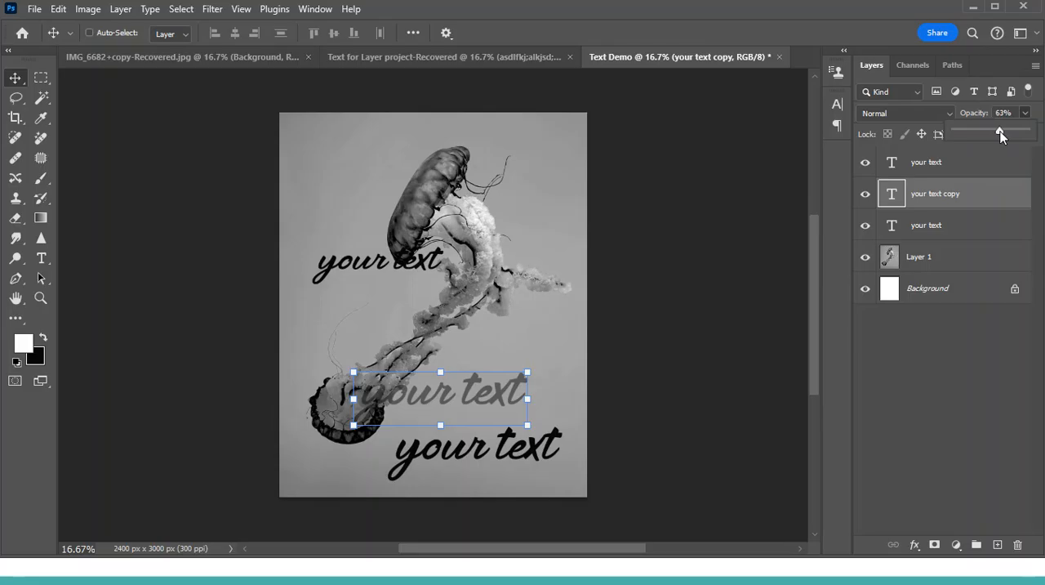
pyautogui.click(976, 257)
pyautogui.moveTo(408, 261)
pyautogui.mouseDown()
pyautogui.moveTo(459, 301)
pyautogui.moveTo(417, 270)
pyautogui.mouseUp()
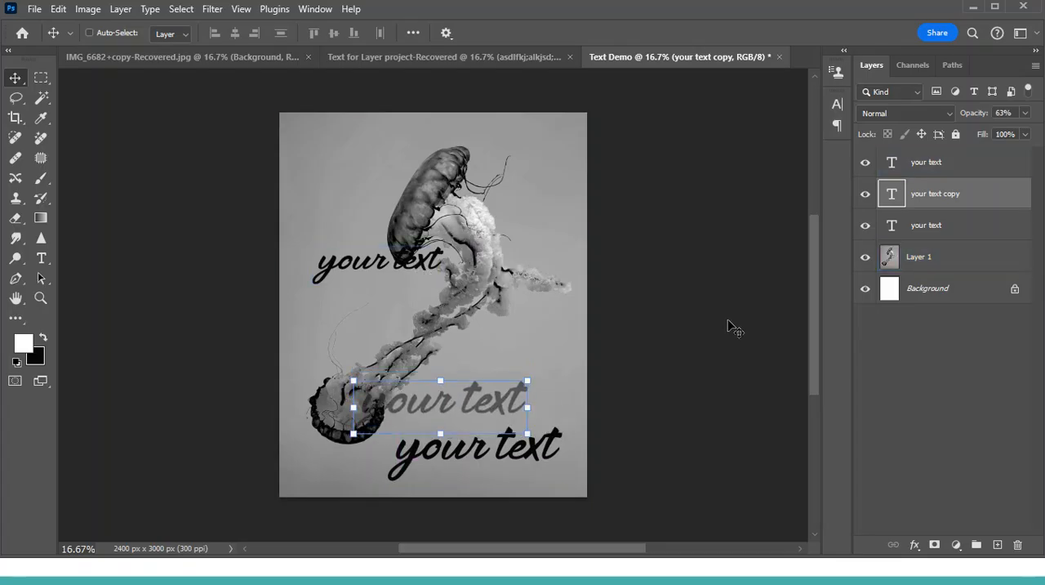
# - Duplicate the "your text copy" layer and position the unrotated duplicate just above the original line, slightly to its right
pyautogui.hotkey('ctrl', 'j')
pyautogui.hotkey('ctrl', 't')
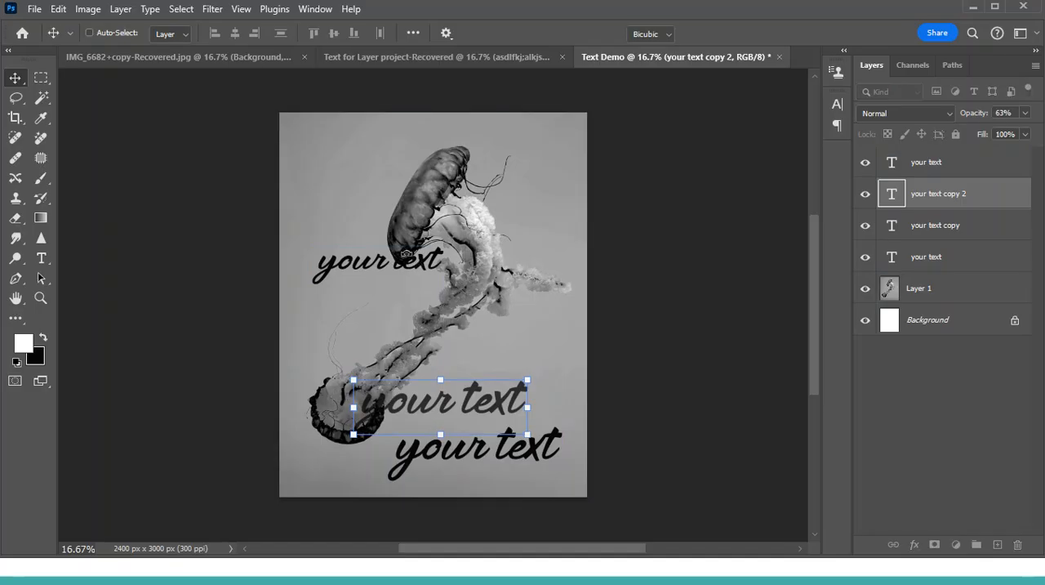
pyautogui.moveTo(452, 275); pyautogui.dragTo(484, 301)
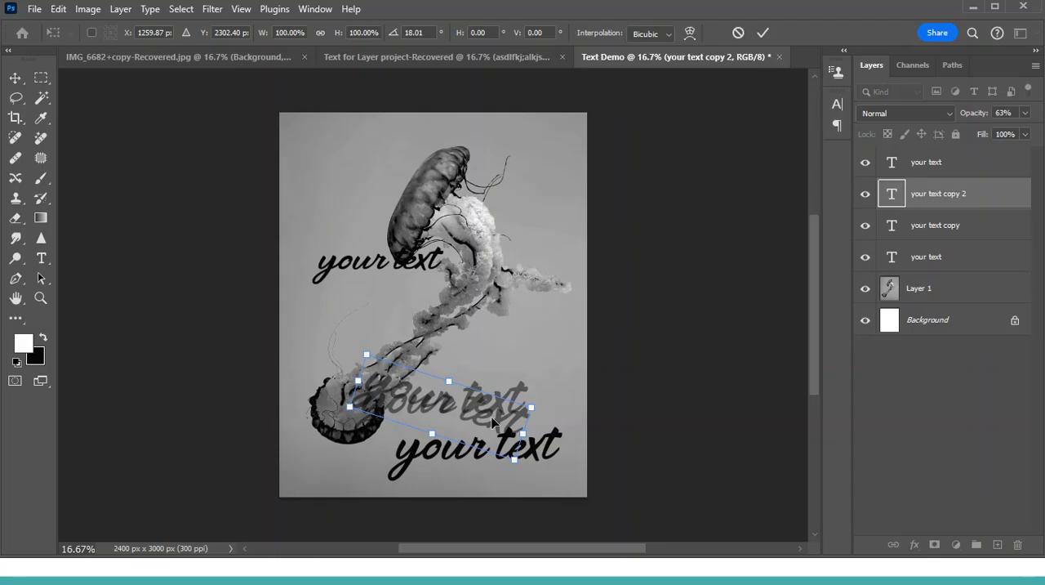
pyautogui.hotkey('ctrl', 'z')
pyautogui.moveTo(471, 409); pyautogui.dragTo(503, 353)
# - Set the duplicated text layer's blend mode to Multiply and its opacity to 92%
pyautogui.click(928, 114)
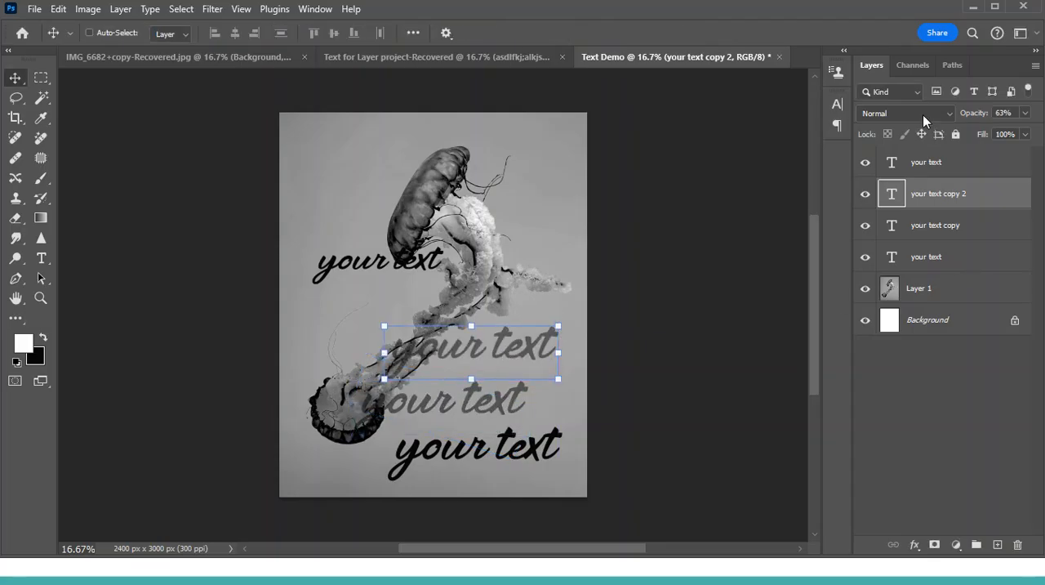
pyautogui.click(924, 117)
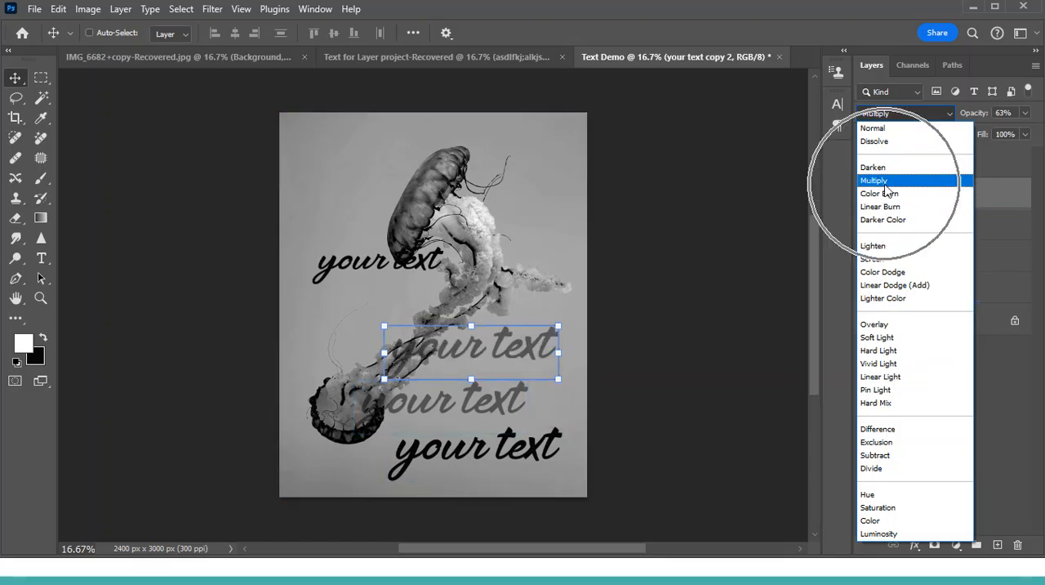
pyautogui.click(889, 184)
pyautogui.click(1027, 114)
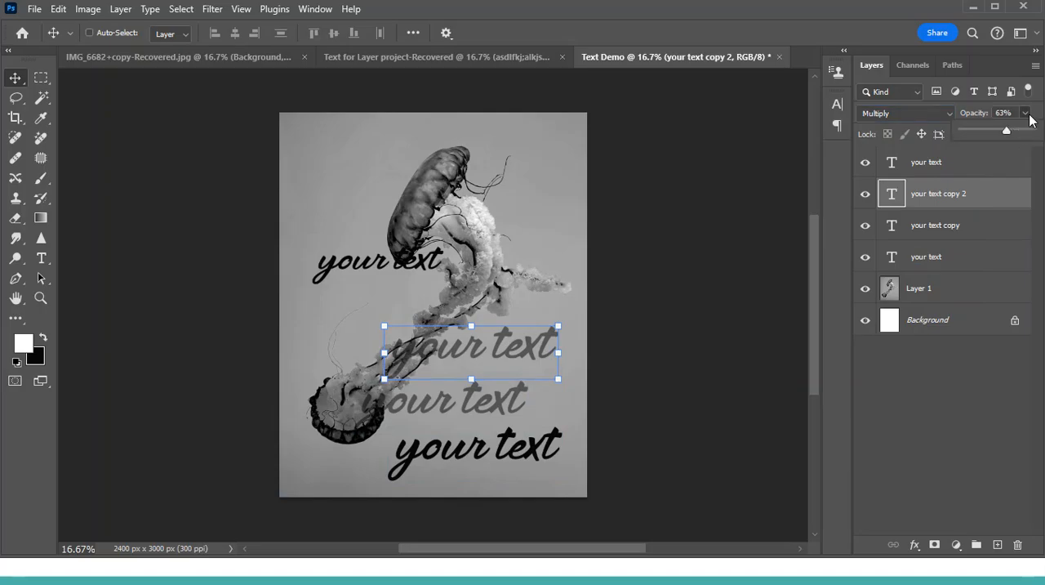
pyautogui.moveTo(1031, 137); pyautogui.dragTo(1037, 136)
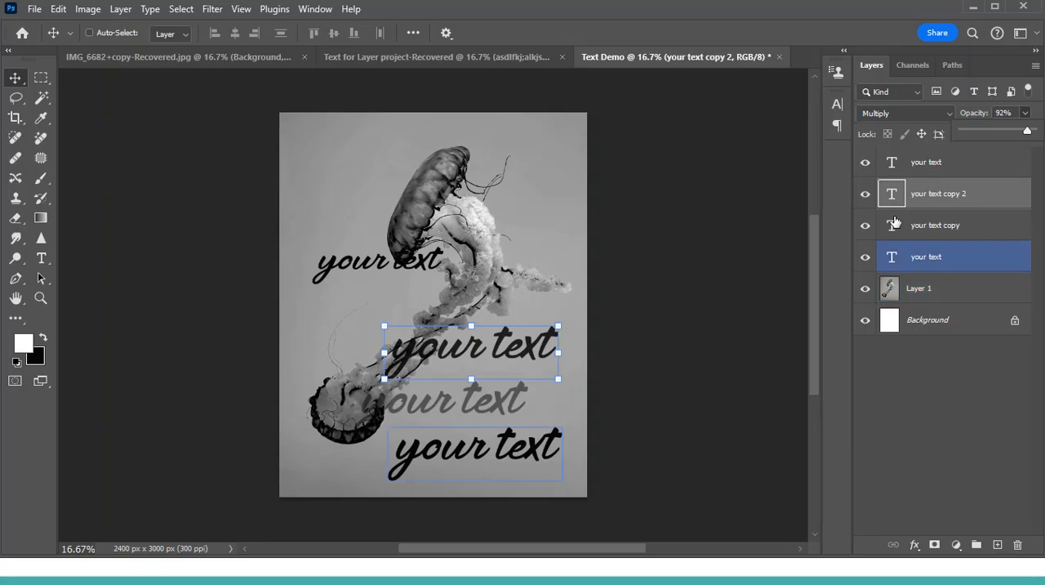
# - Change the duplicated text's colour to ffffff and set its layer's blend mode to Normal
pyautogui.doubleClick(893, 194)
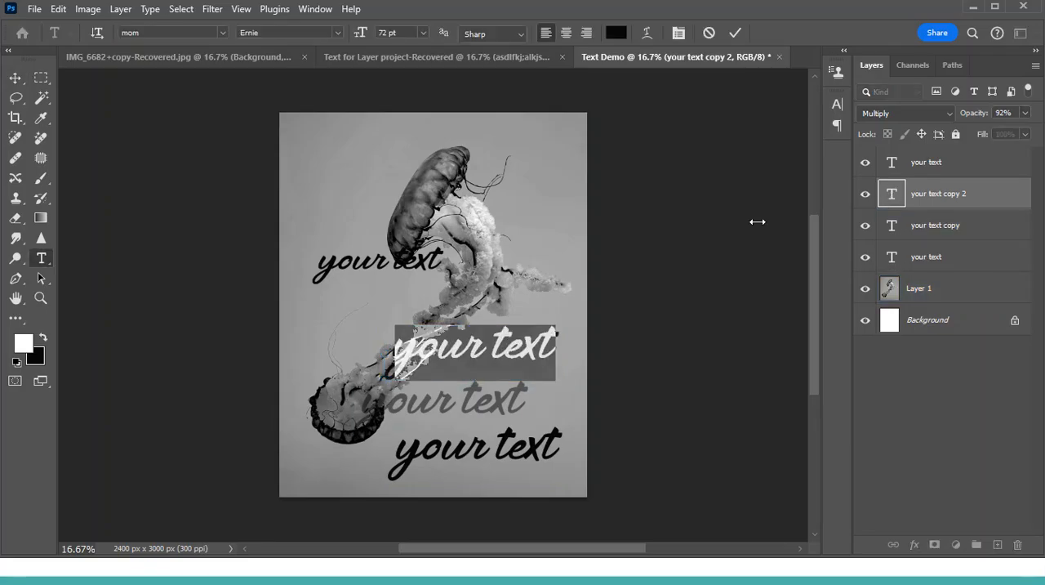
pyautogui.click(619, 32)
pyautogui.write('ffffff')
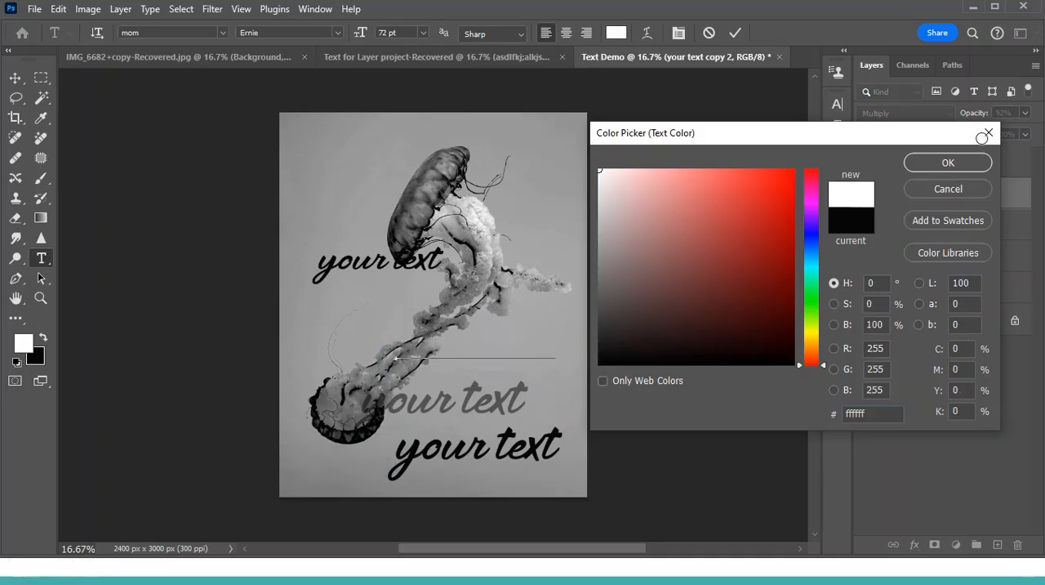
pyautogui.click(949, 164)
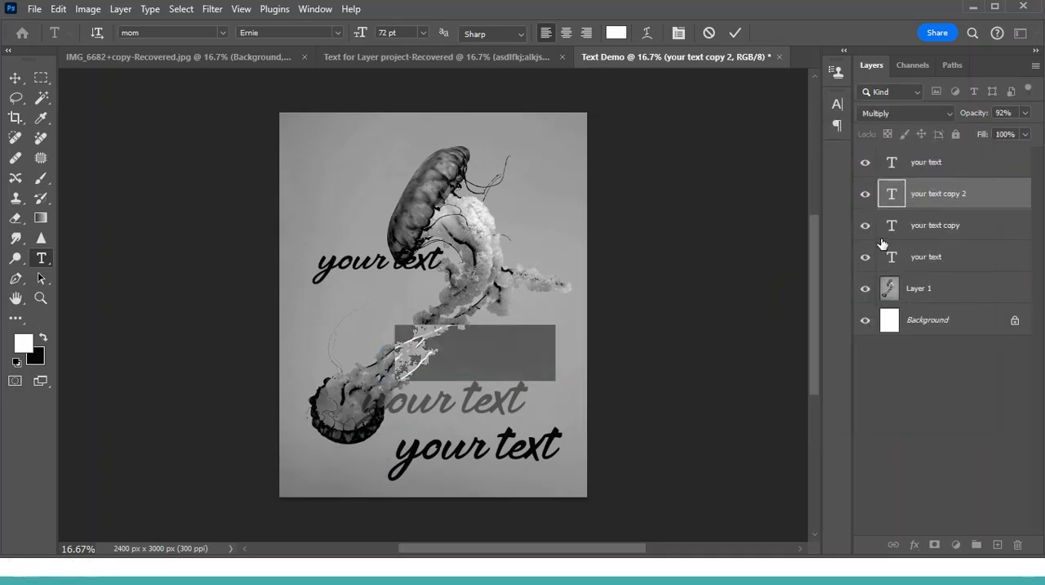
pyautogui.hotkey('ctrl', 'Return')
pyautogui.press('v')
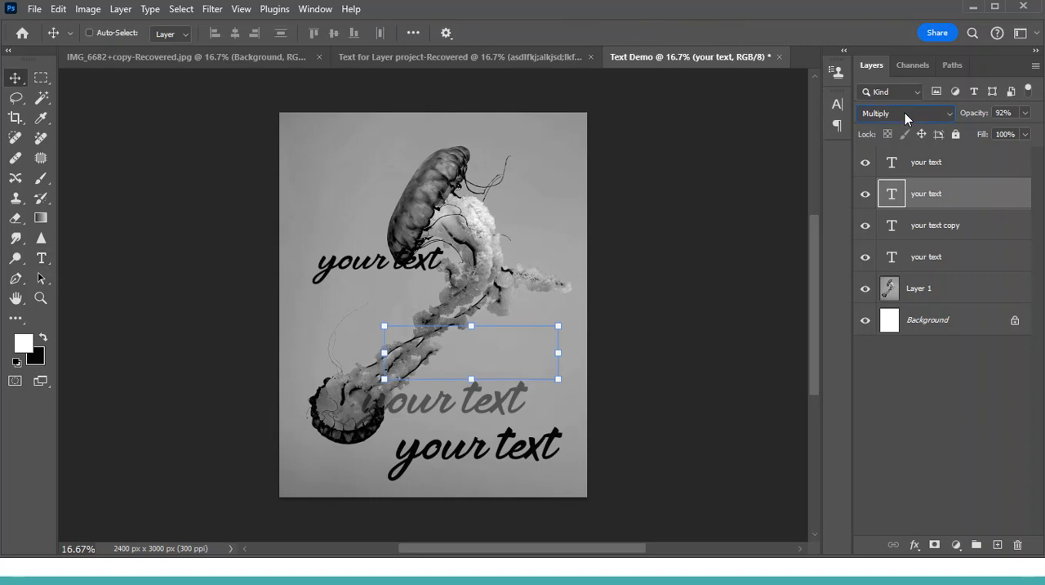
pyautogui.click(905, 113)
pyautogui.click(897, 129)
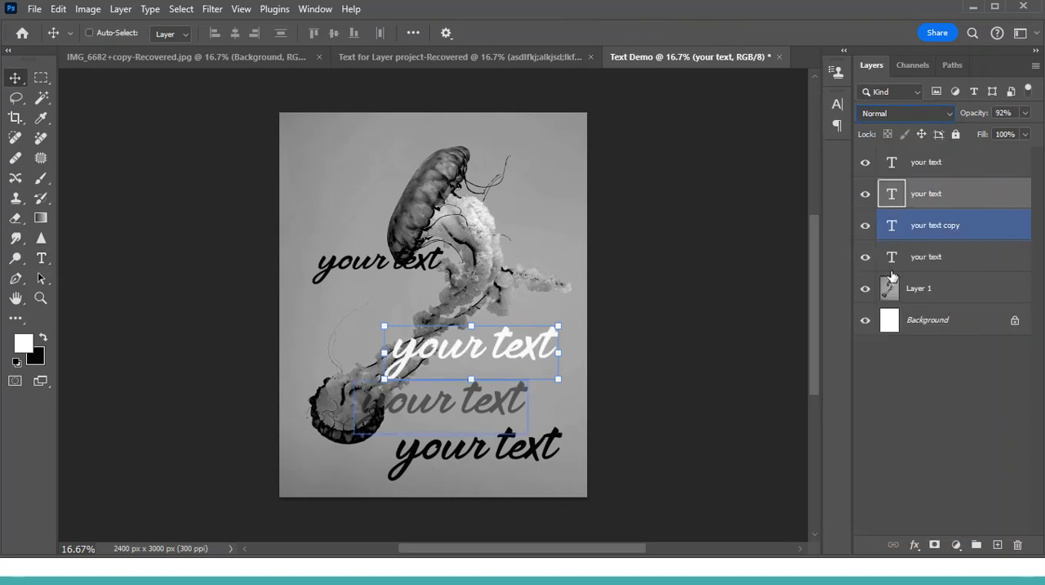
# - Change the colour of the text line nearest the image's bottom edge to ffffff
pyautogui.click(890, 259)
pyautogui.doubleClick(888, 259)
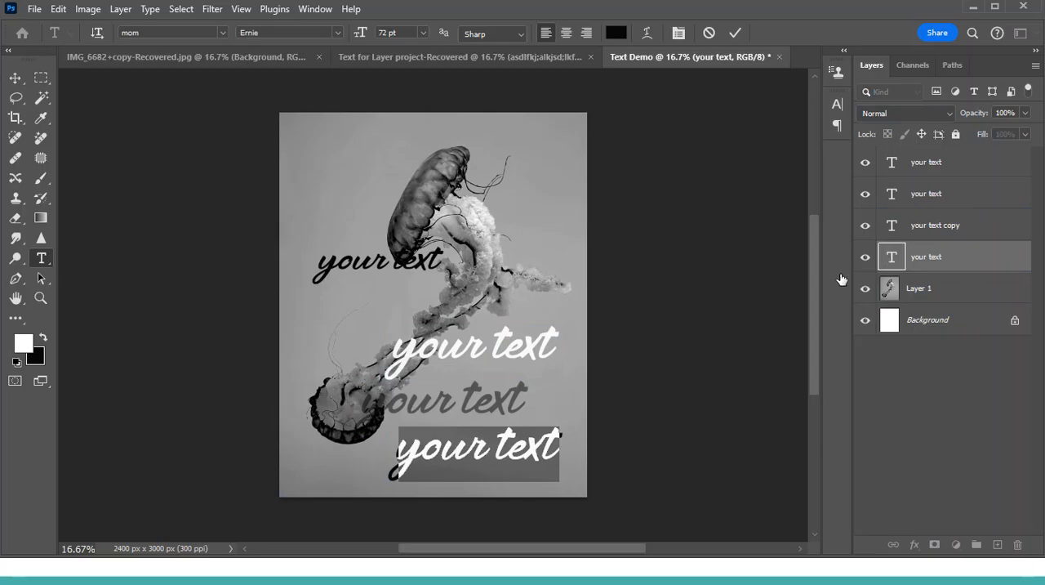
pyautogui.click(618, 34)
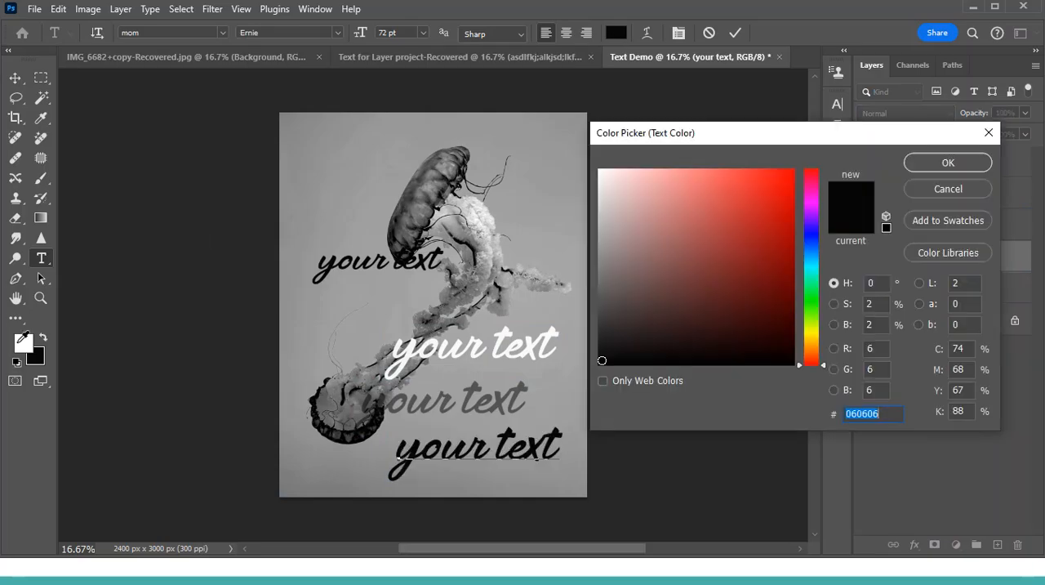
pyautogui.write('ffffff')
pyautogui.click(948, 163)
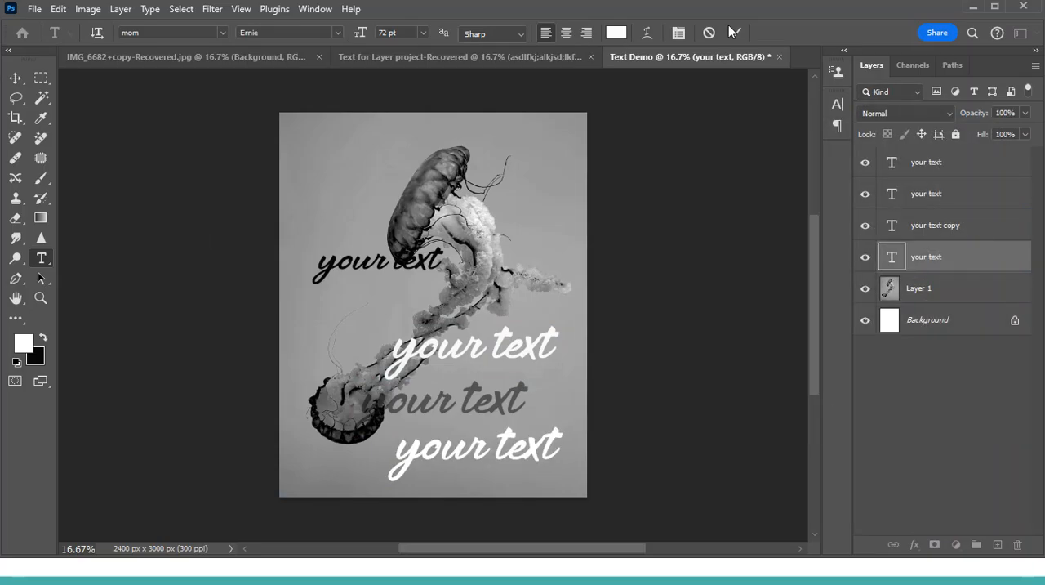
pyautogui.click(733, 33)
pyautogui.press('v')
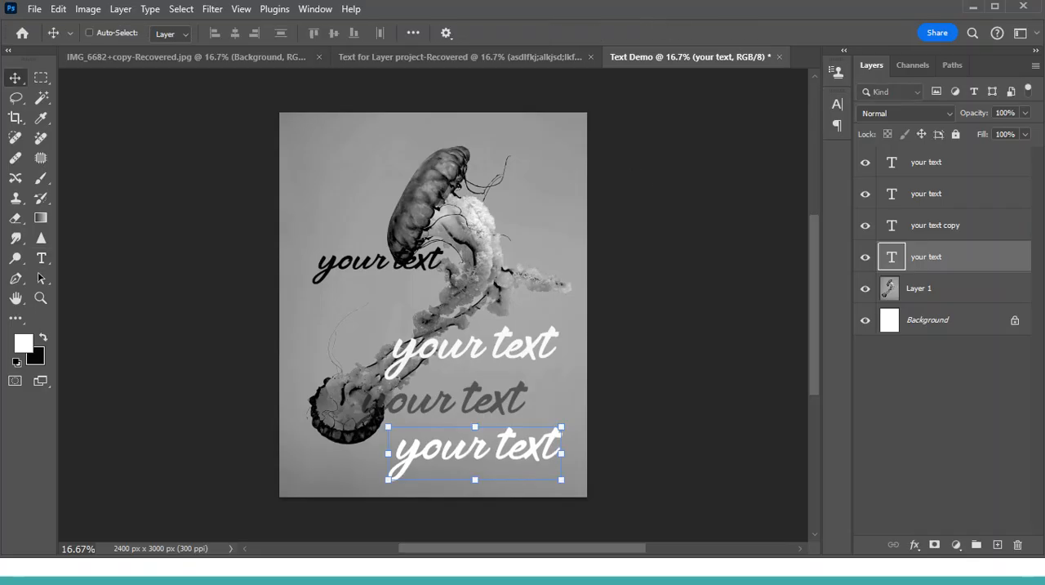